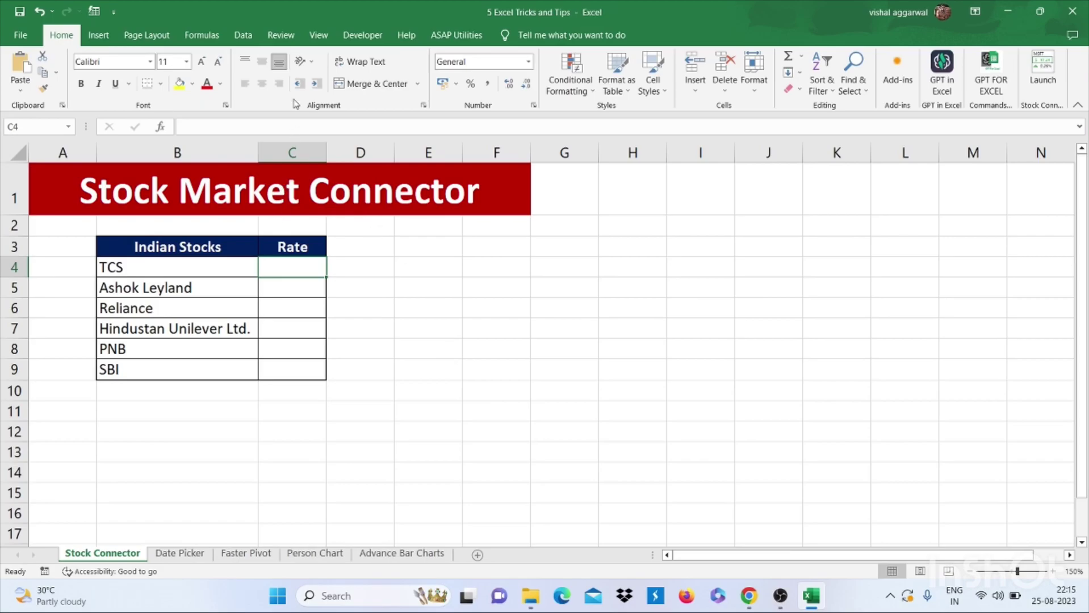
# Go to Developer > Add-ins and reach the Office store search box.
pyautogui.click(366, 39)
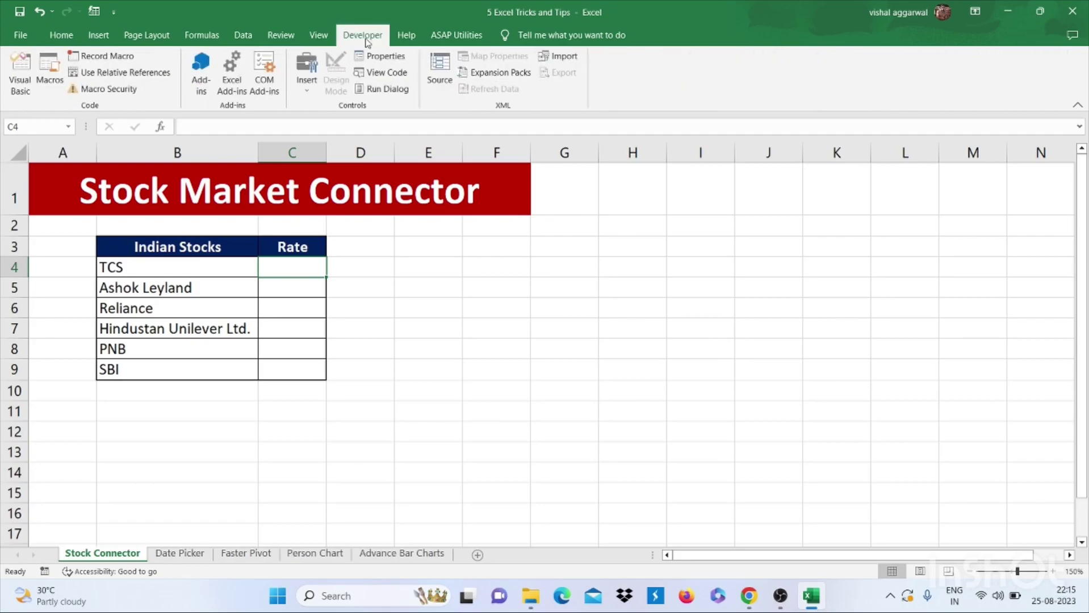
pyautogui.click(208, 94)
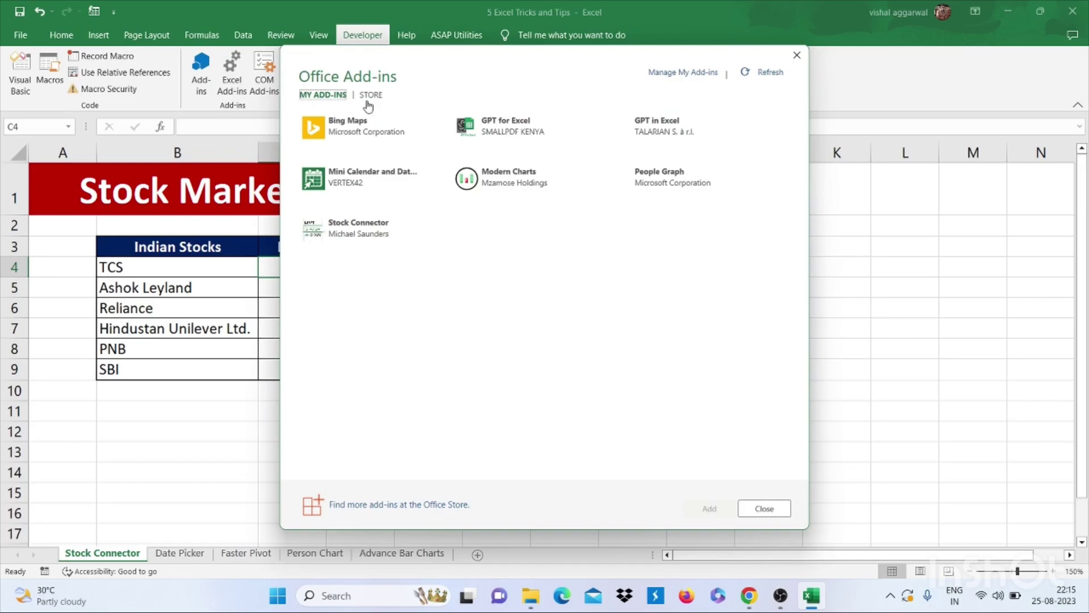
pyautogui.click(370, 96)
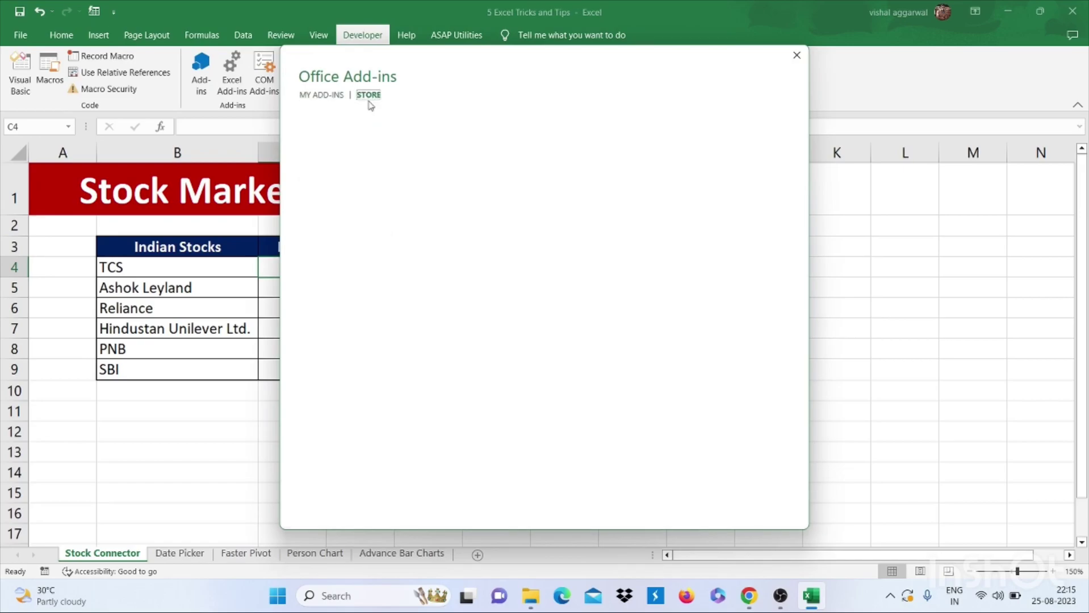
pyautogui.click(335, 147)
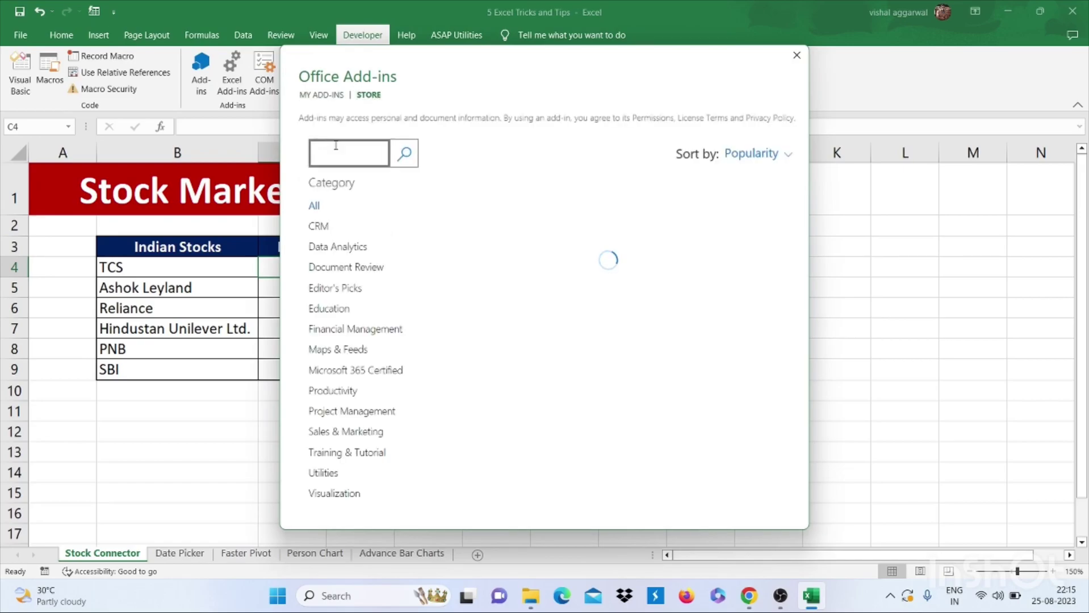
pyautogui.write('sto')
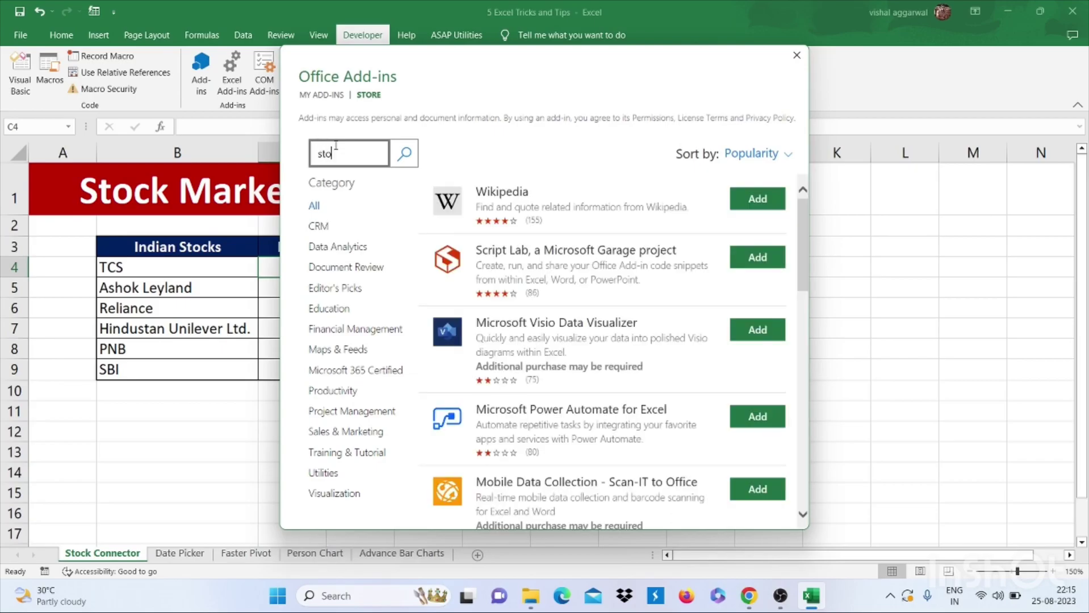
pyautogui.write('ck connector')
# Search 'stock connector', add the Stock Connector add-in and accept its license.
pyautogui.click(397, 154)
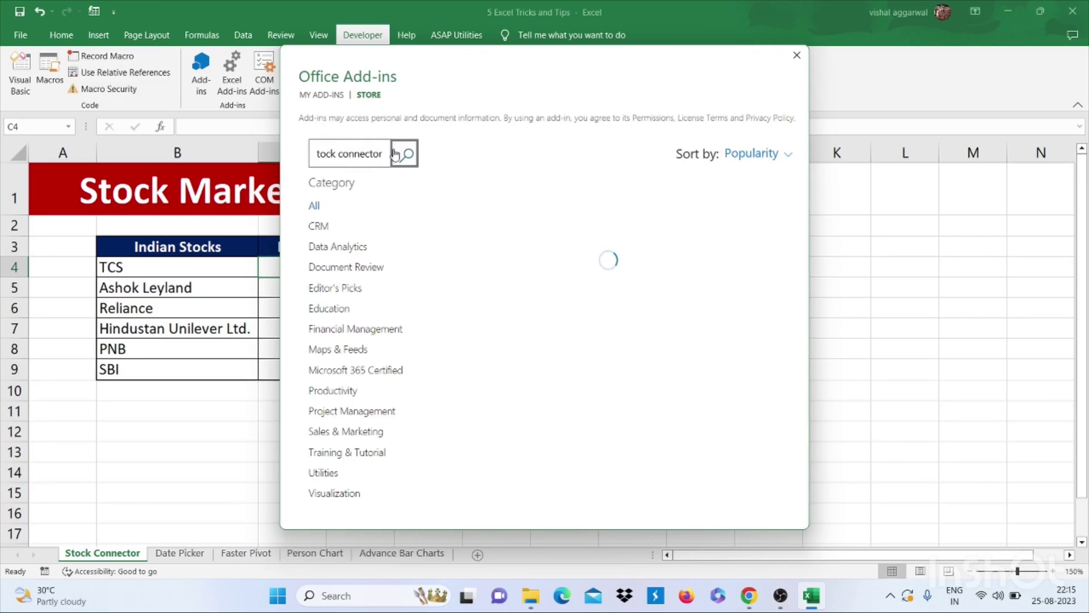
pyautogui.click(769, 200)
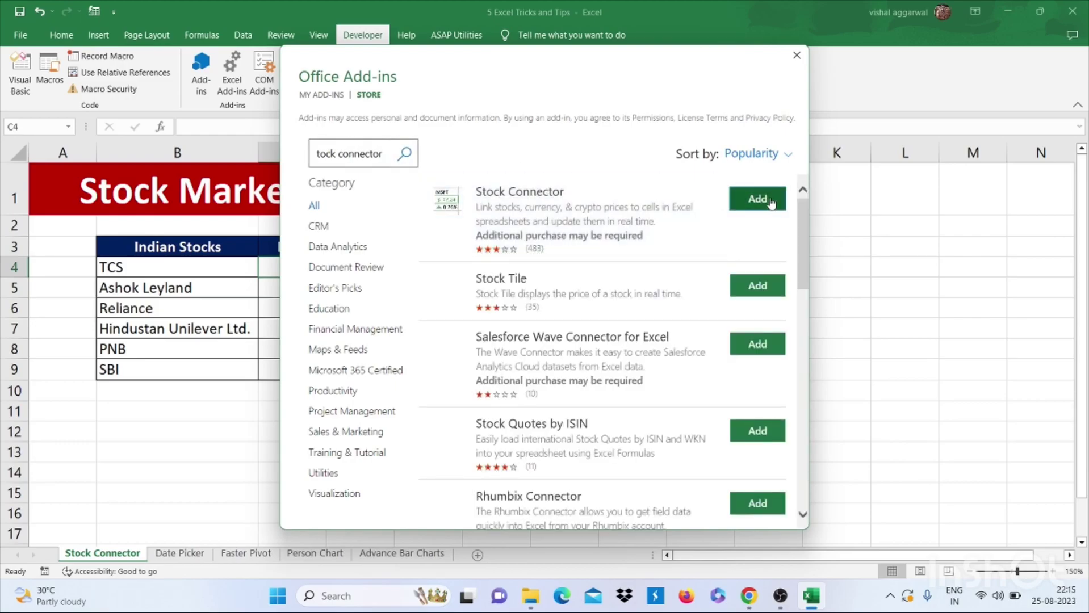
pyautogui.click(673, 314)
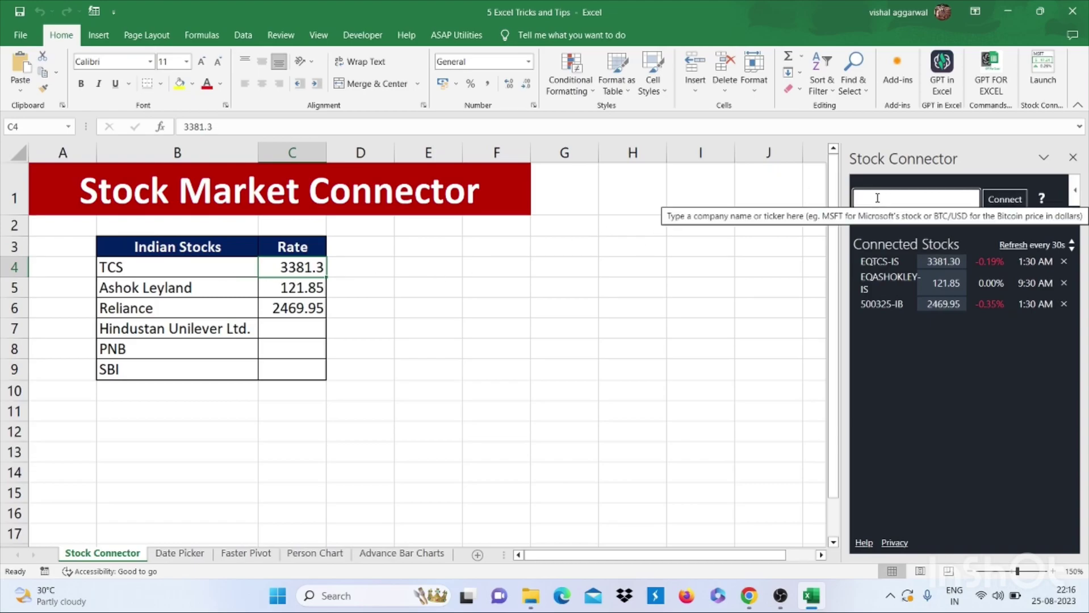
pyautogui.write('Tata')
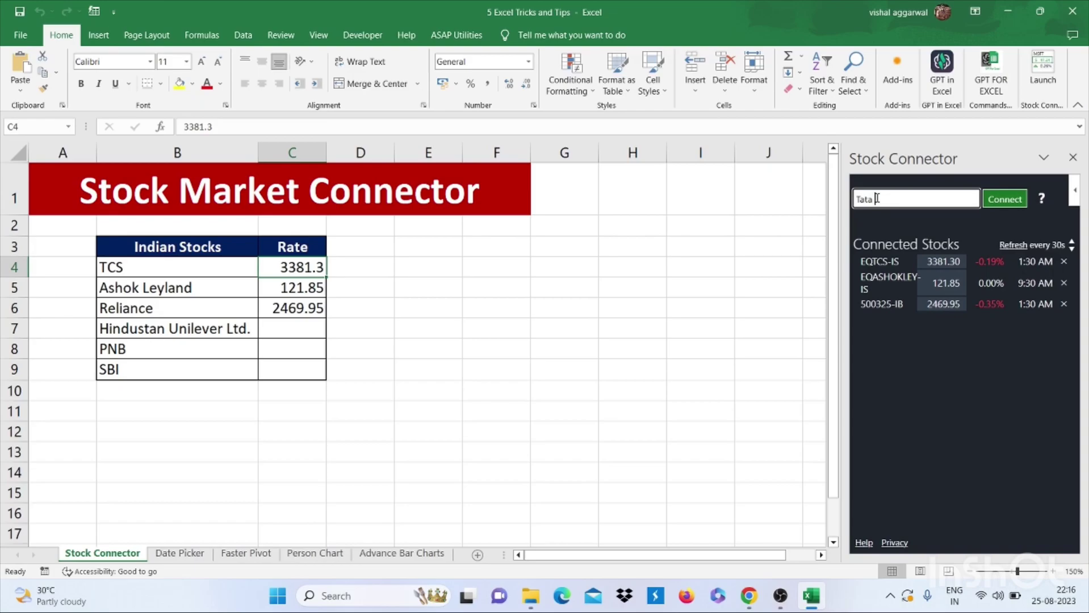
pyautogui.write('onsu')
pyautogui.write('lt')
pyautogui.write('tanc')
pyautogui.write('cy')
# Look up Tata Consultancy in Stock Connector and choose the TCS ticker from 'Did you mean'.
pyautogui.click(994, 208)
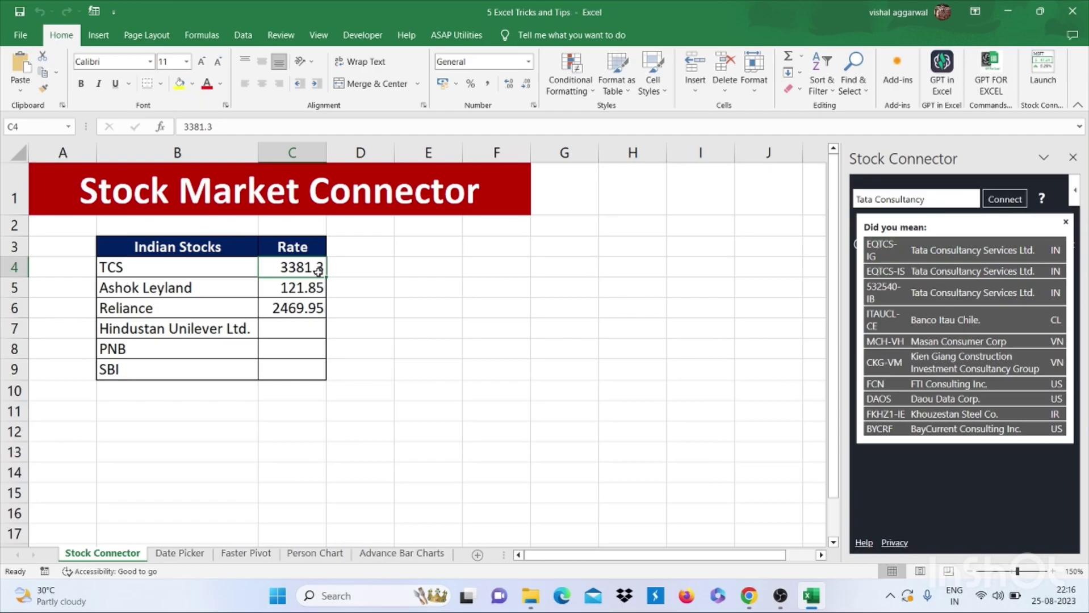
pyautogui.click(909, 255)
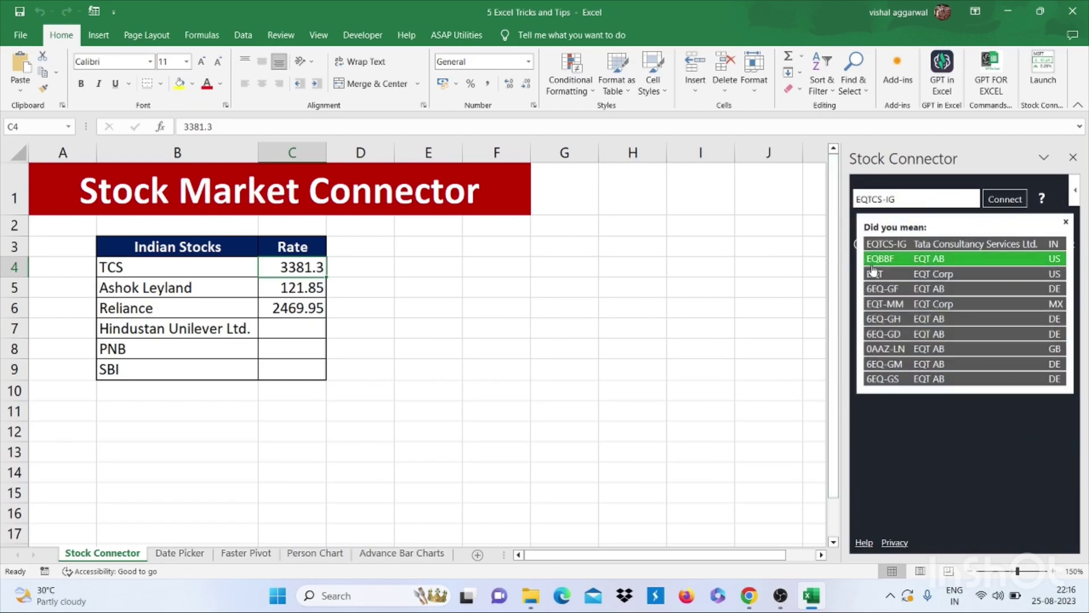
pyautogui.click(934, 247)
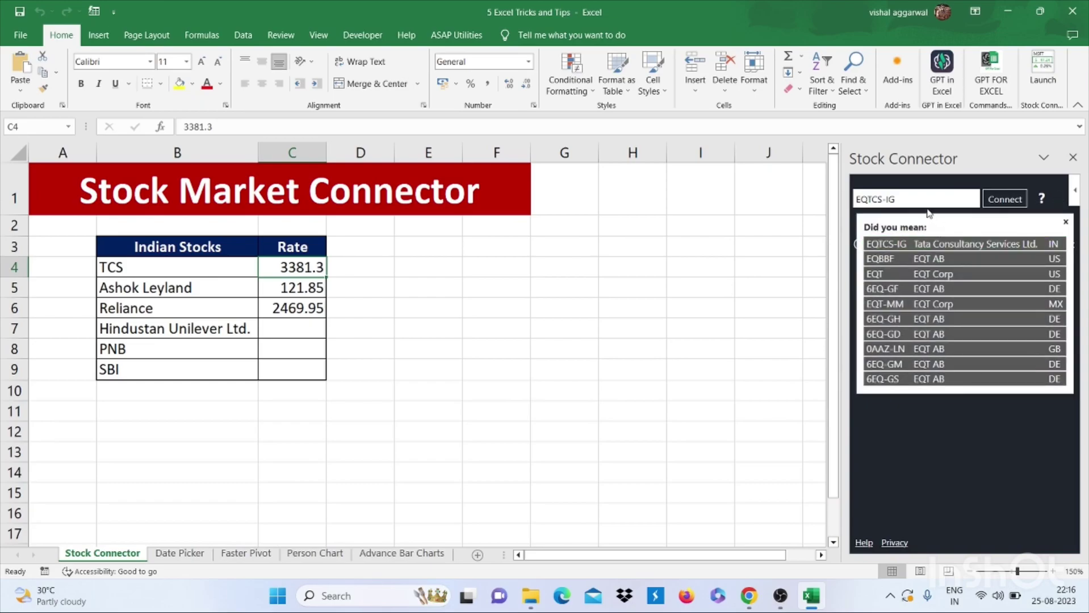
# Review the fetched prices for TCS, Ashok Leyland and Reliance in C4:C6.
pyautogui.click(271, 293)
pyautogui.click(286, 270)
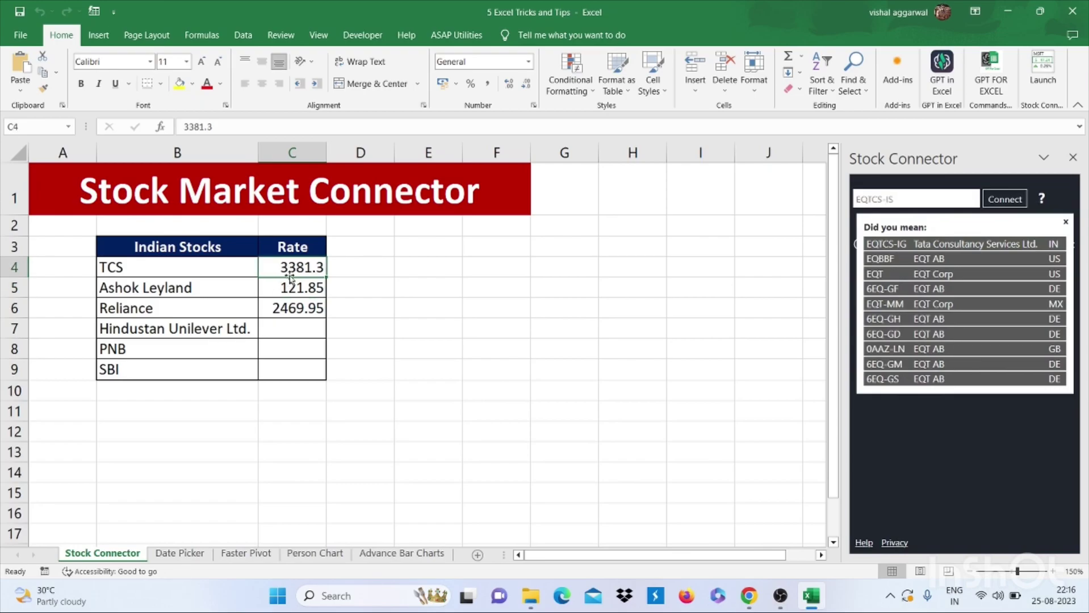
pyautogui.moveTo(291, 278); pyautogui.dragTo(282, 308)
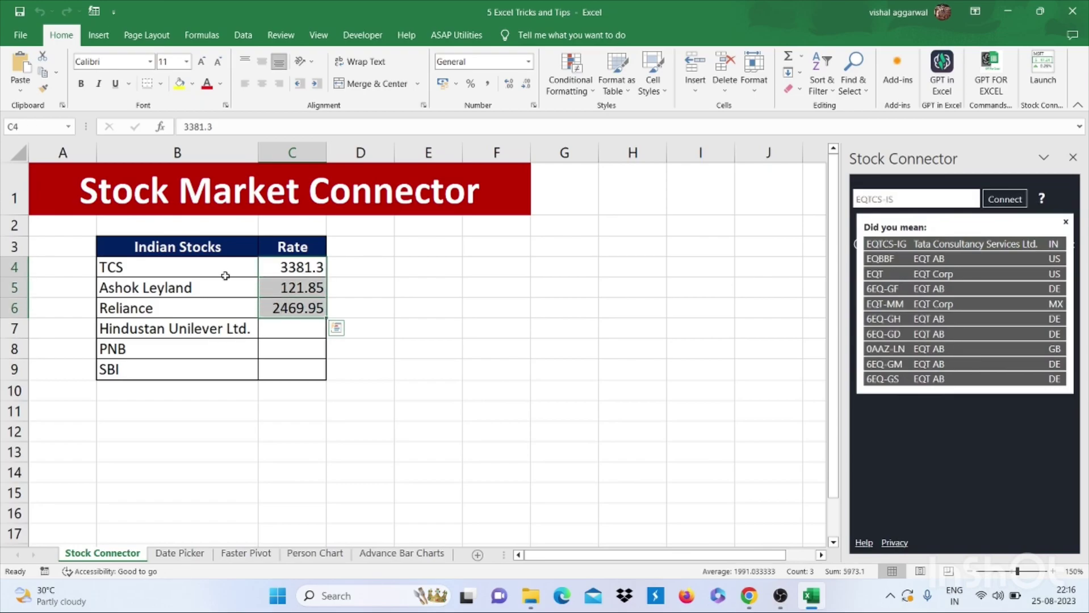
pyautogui.moveTo(223, 269); pyautogui.dragTo(282, 314)
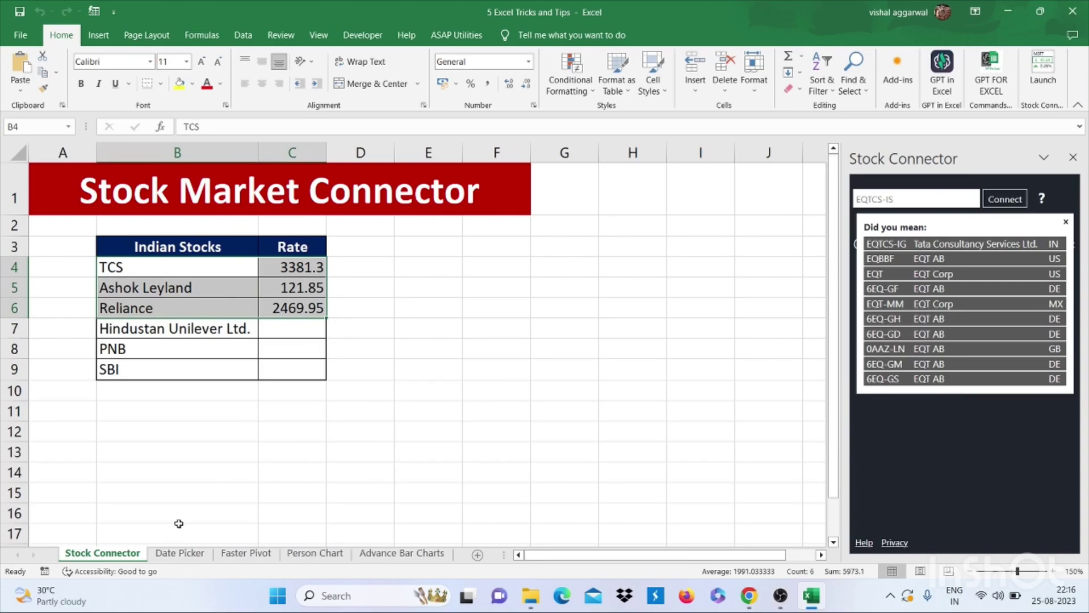
# On the Date Picker sheet clear the old dates in B5:B8 and select B5.
pyautogui.click(168, 554)
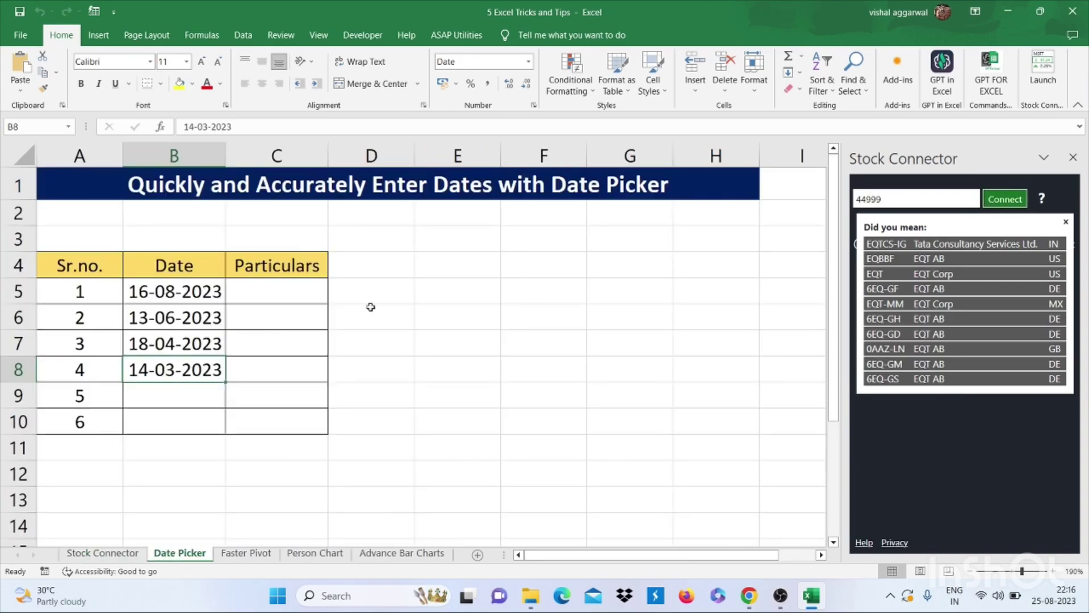
pyautogui.moveTo(208, 295); pyautogui.dragTo(193, 368)
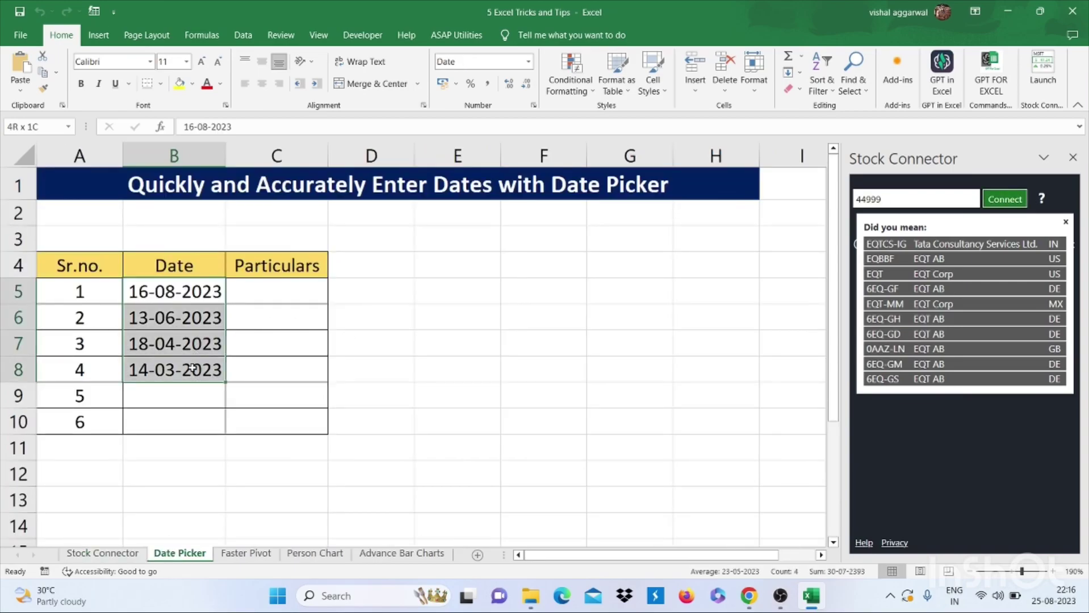
pyautogui.press('Delete')
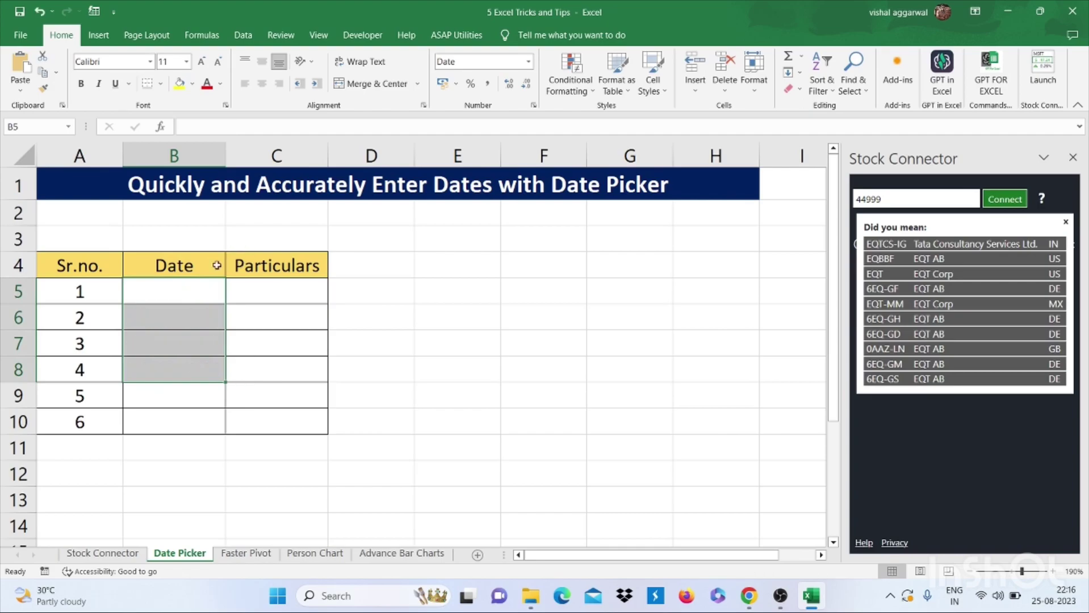
pyautogui.click(191, 285)
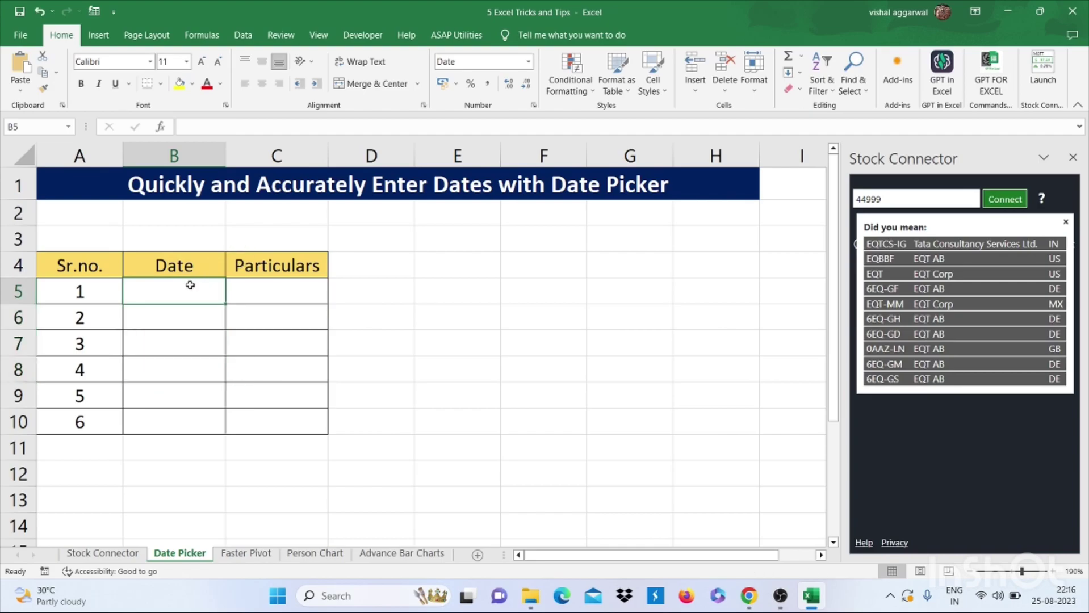
# From the add-in store search for a date picker, add Mini Calendar and Date Picker and accept its license.
pyautogui.click(364, 37)
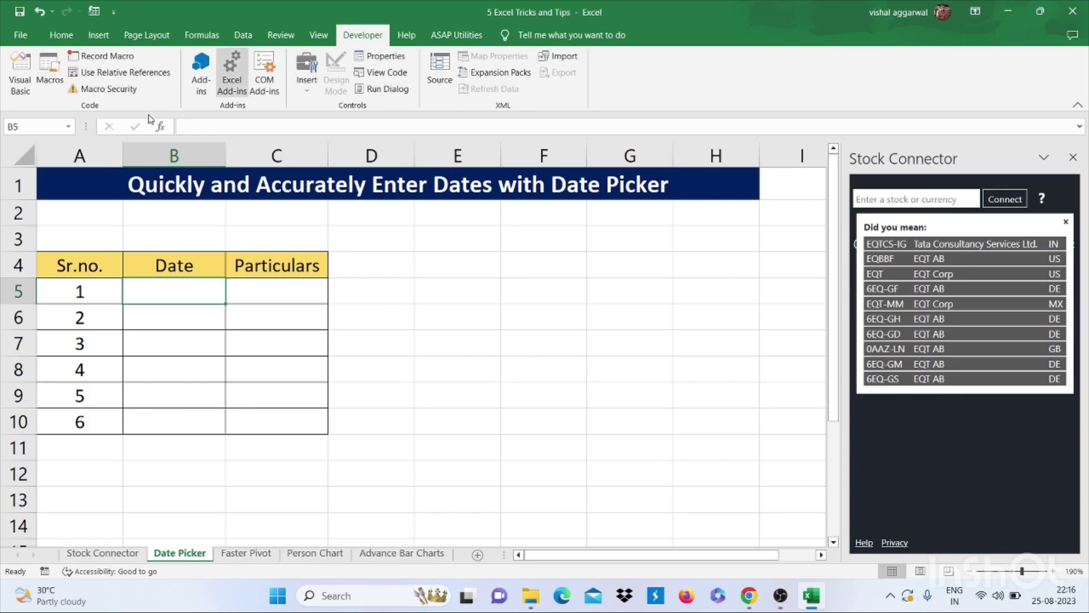
pyautogui.click(208, 89)
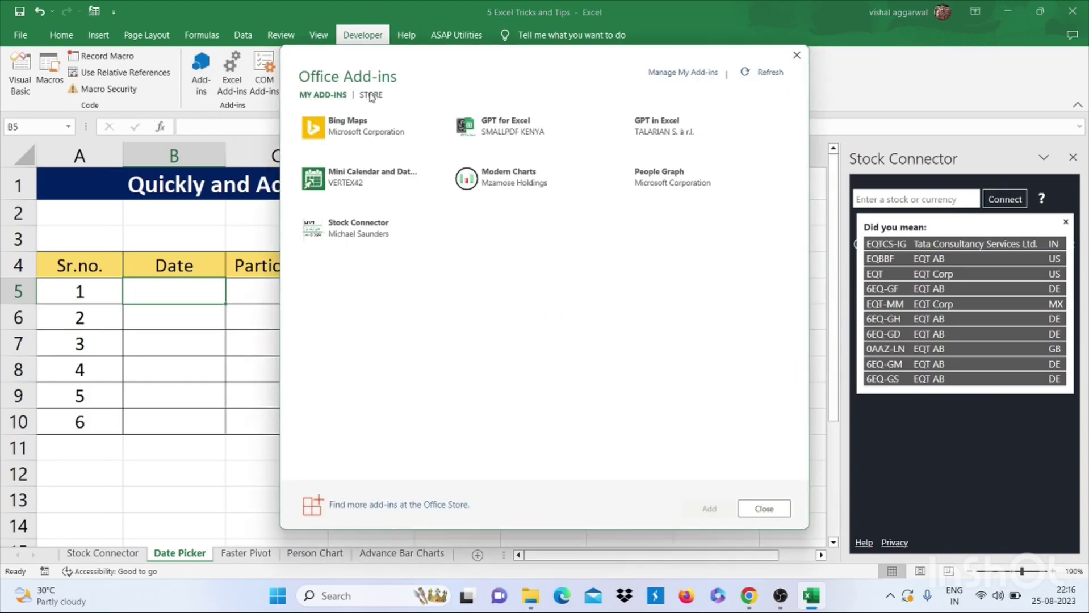
pyautogui.click(368, 96)
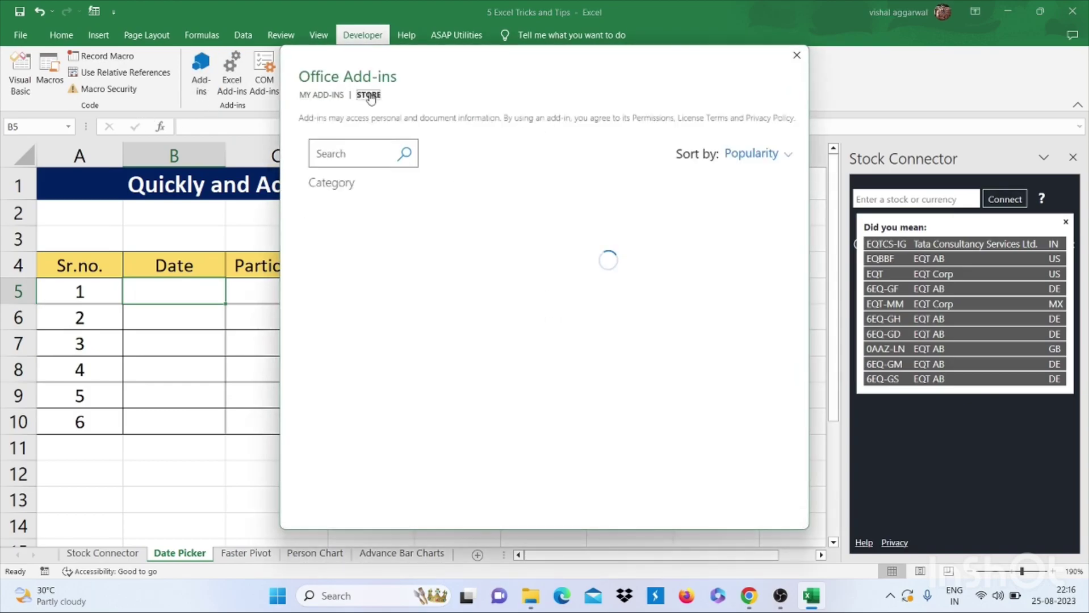
pyautogui.click(340, 147)
pyautogui.write('date picker')
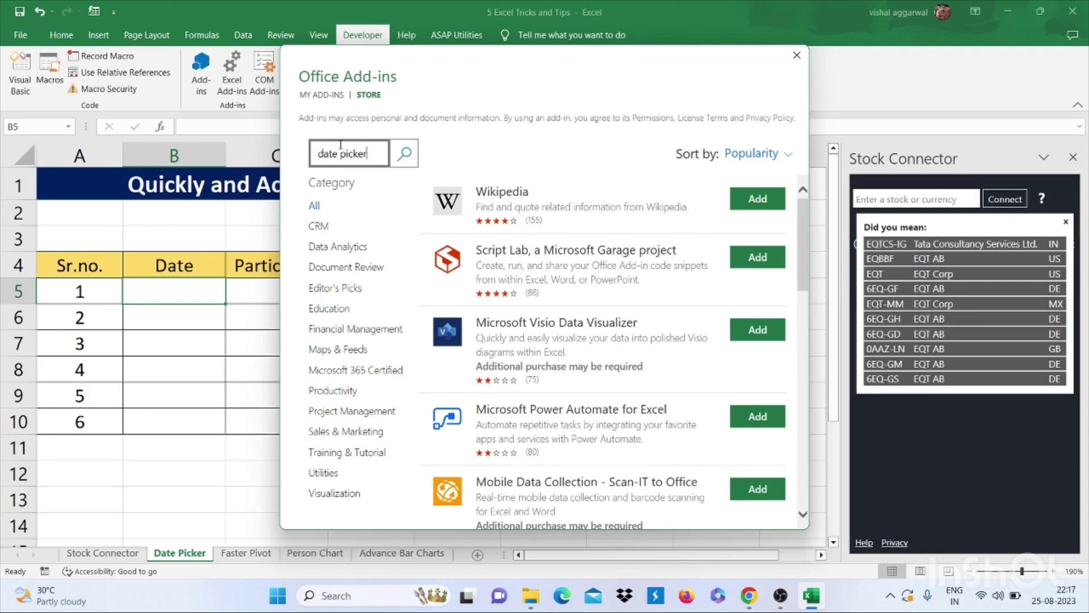
pyautogui.click(404, 154)
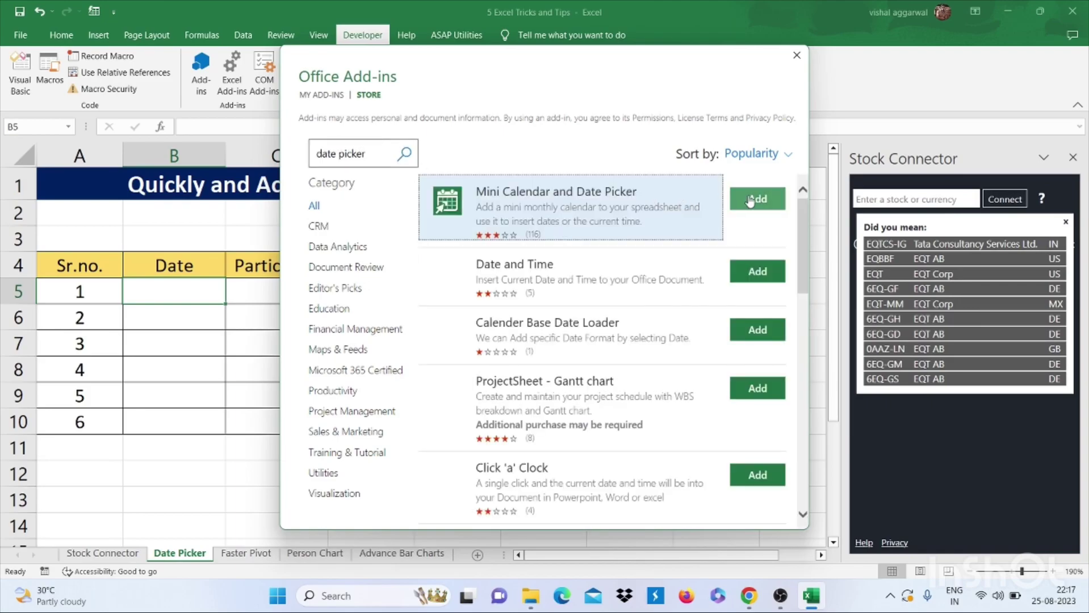
pyautogui.click(750, 199)
pyautogui.click(683, 314)
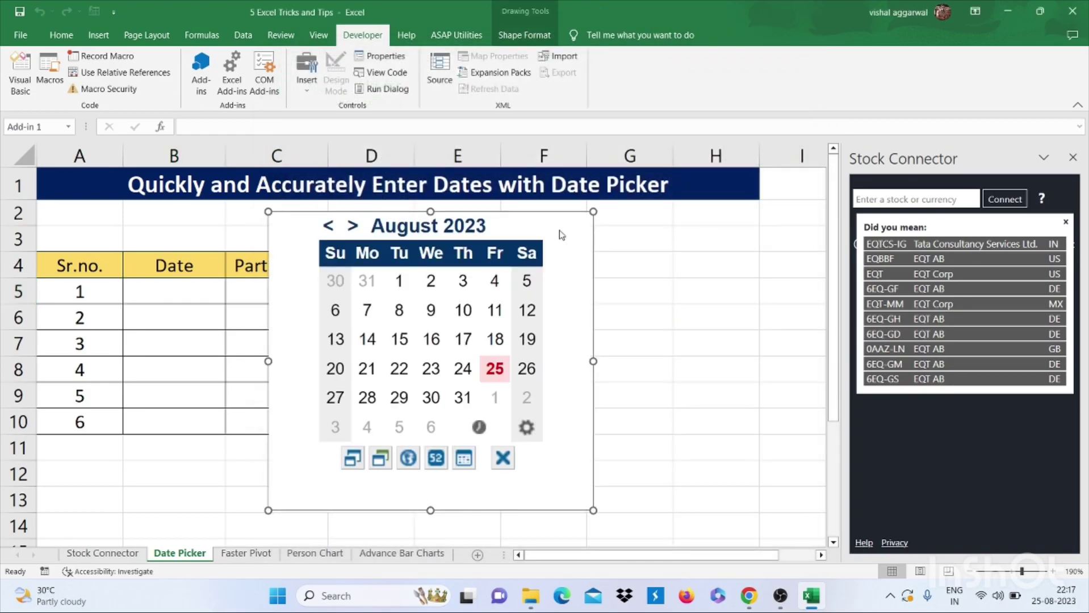
# Move the calendar add-in right over columns E–G beside the table.
pyautogui.hotkey('ctrl', 'a')
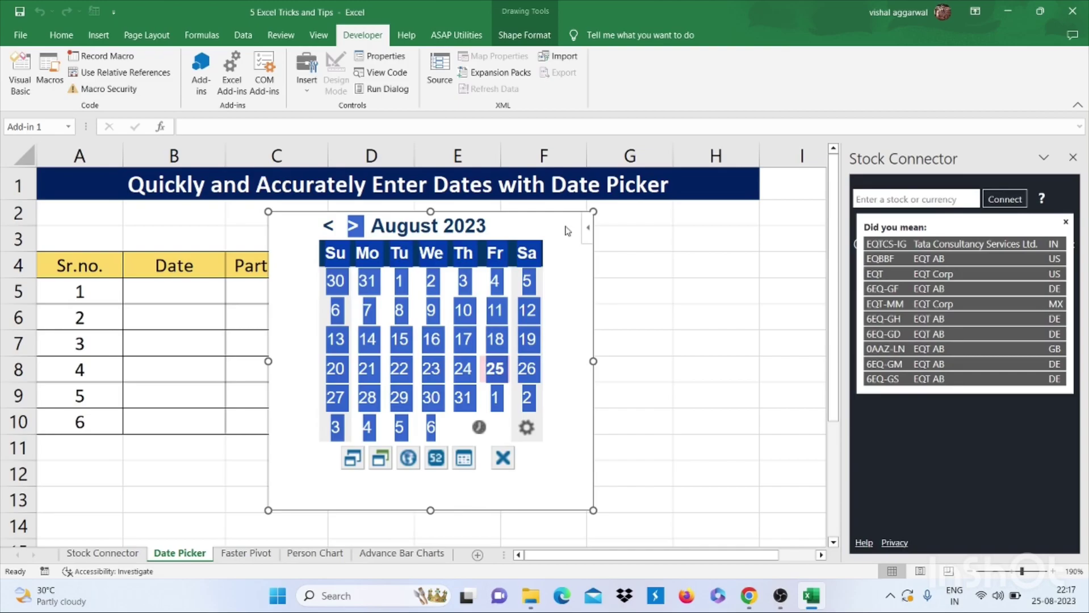
pyautogui.click(616, 231)
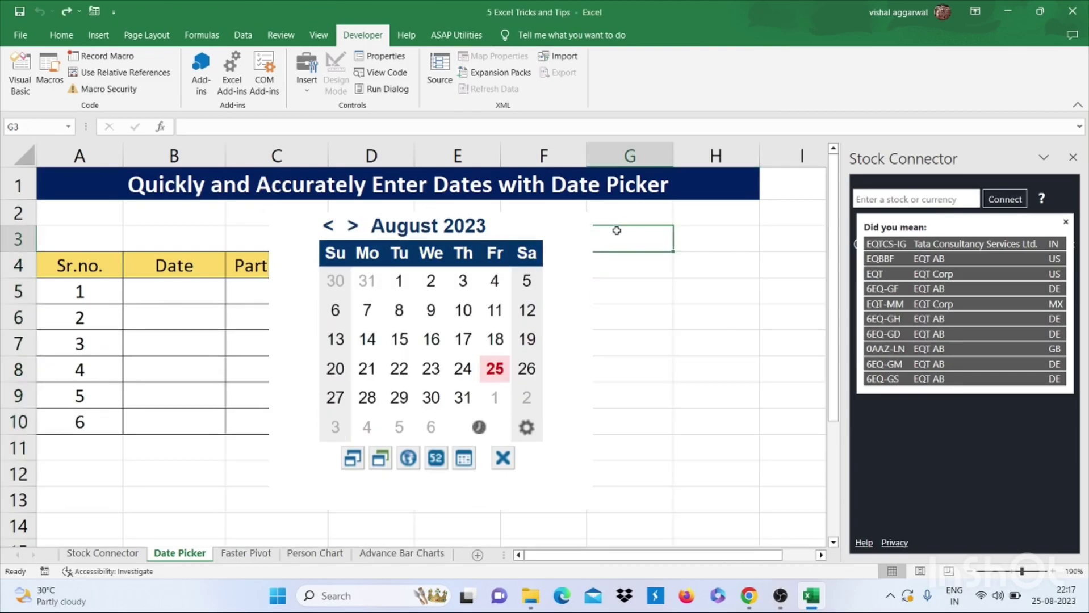
pyautogui.click(520, 224)
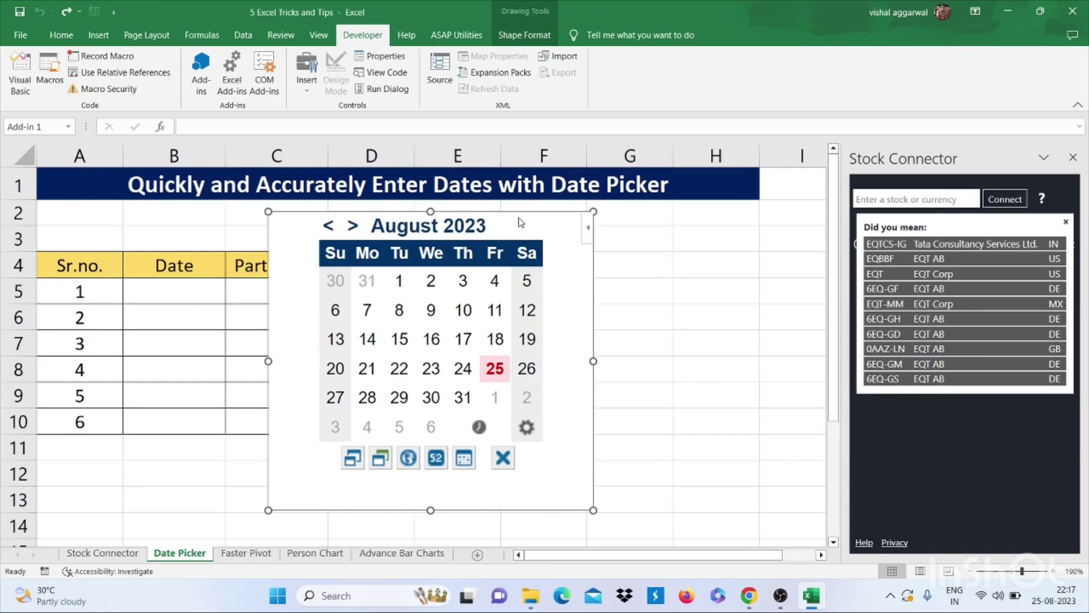
pyautogui.moveTo(520, 224); pyautogui.dragTo(638, 212)
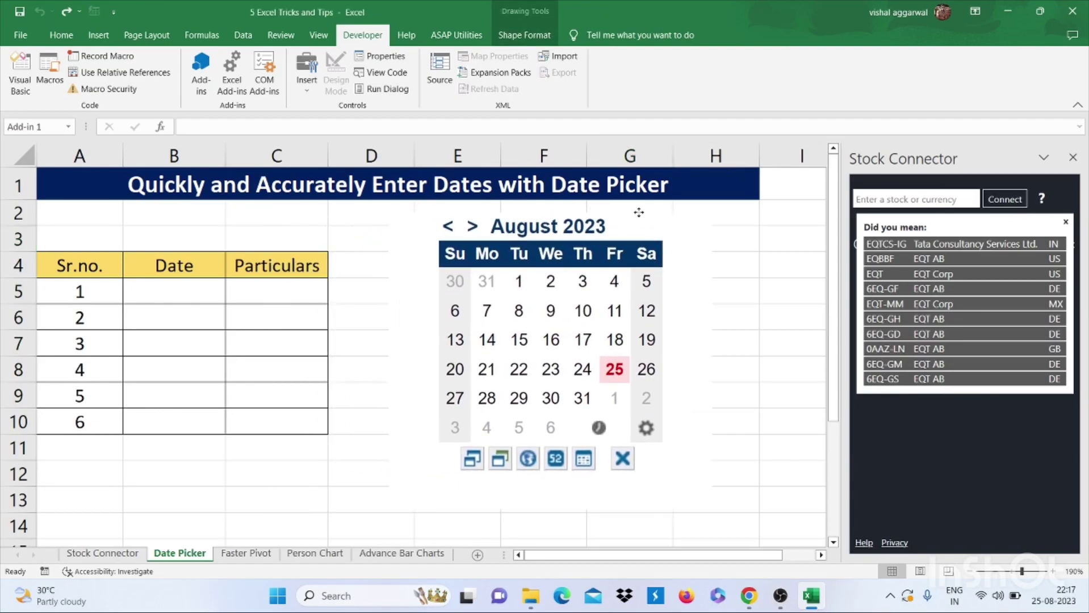
# Pick 15-08-2023, 11-07-2023 and 17-07-2023 from the calendar into B5, B6 and B7.
pyautogui.click(191, 279)
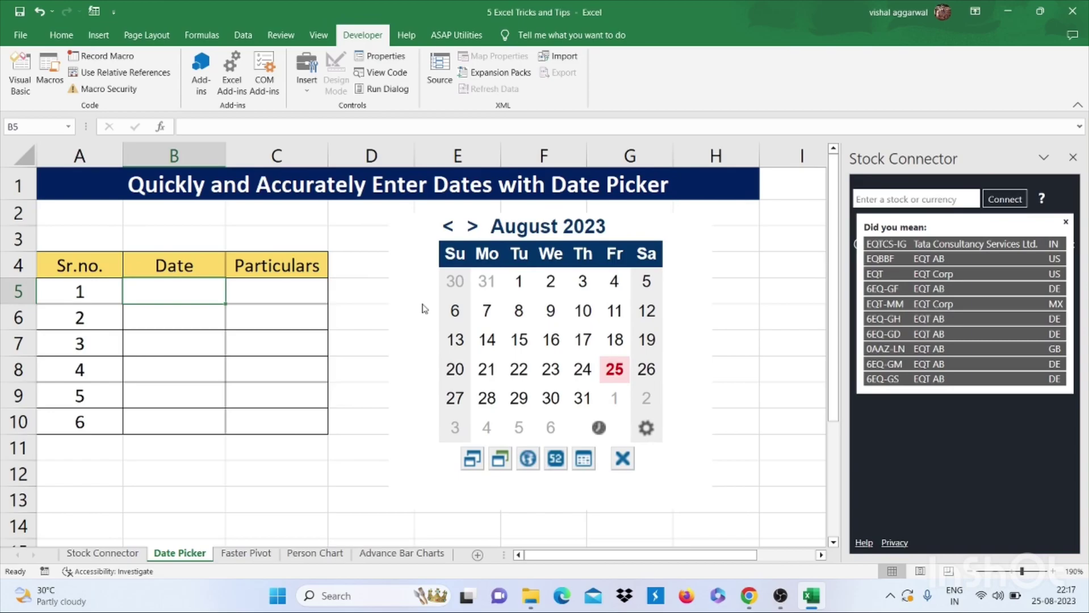
pyautogui.click(519, 340)
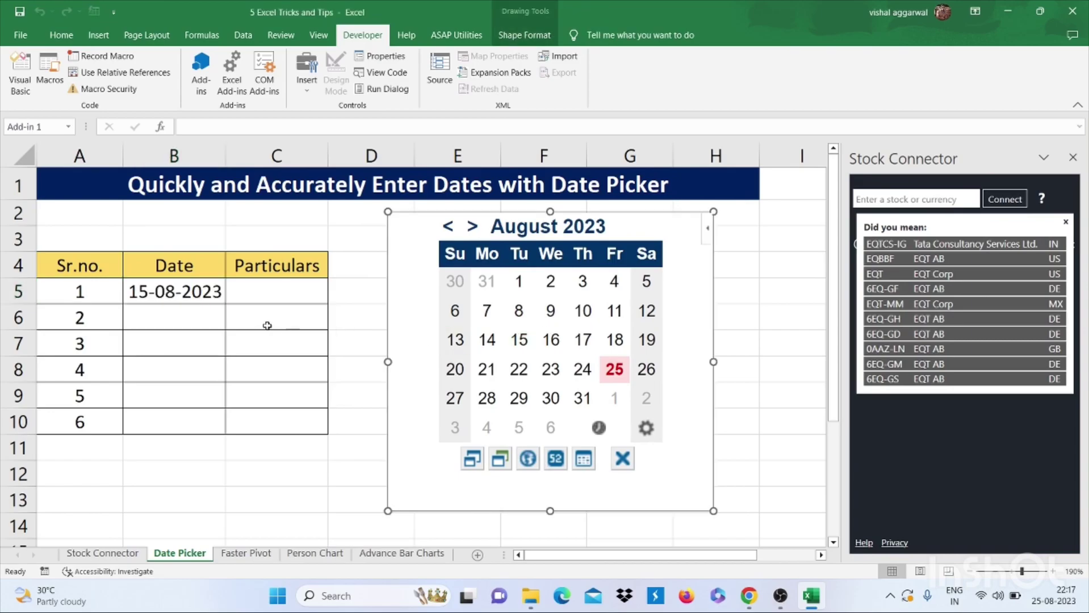
pyautogui.click(203, 319)
pyautogui.click(448, 225)
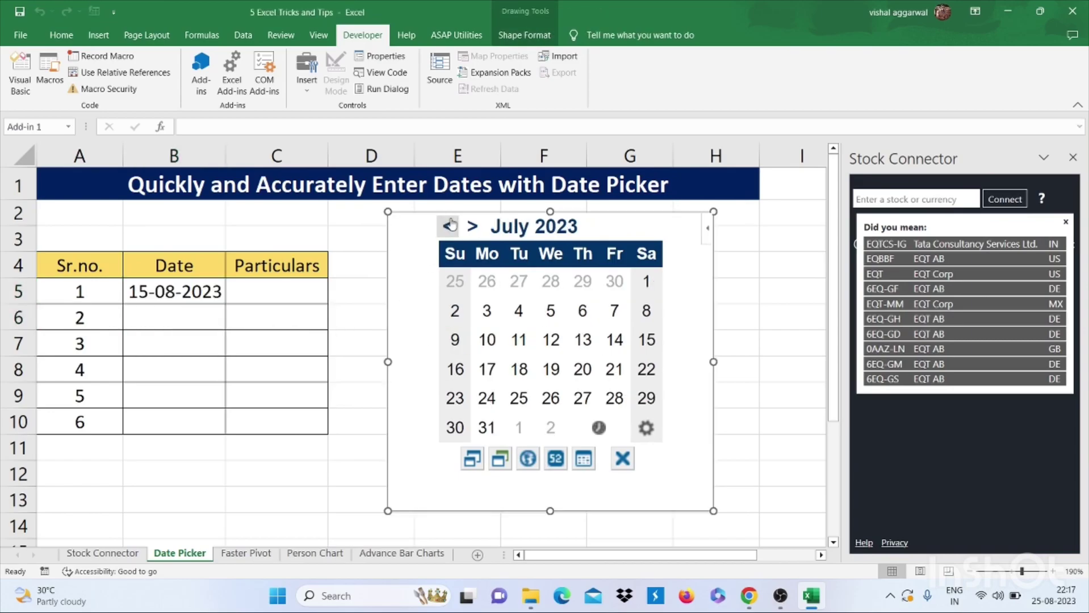
pyautogui.click(519, 339)
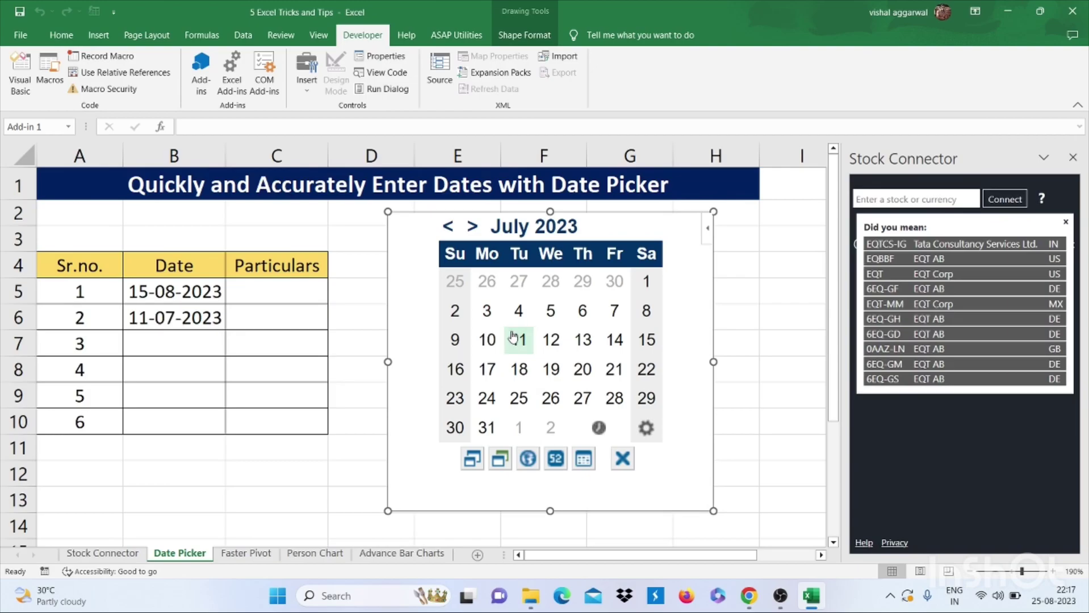
pyautogui.click(148, 349)
pyautogui.click(491, 375)
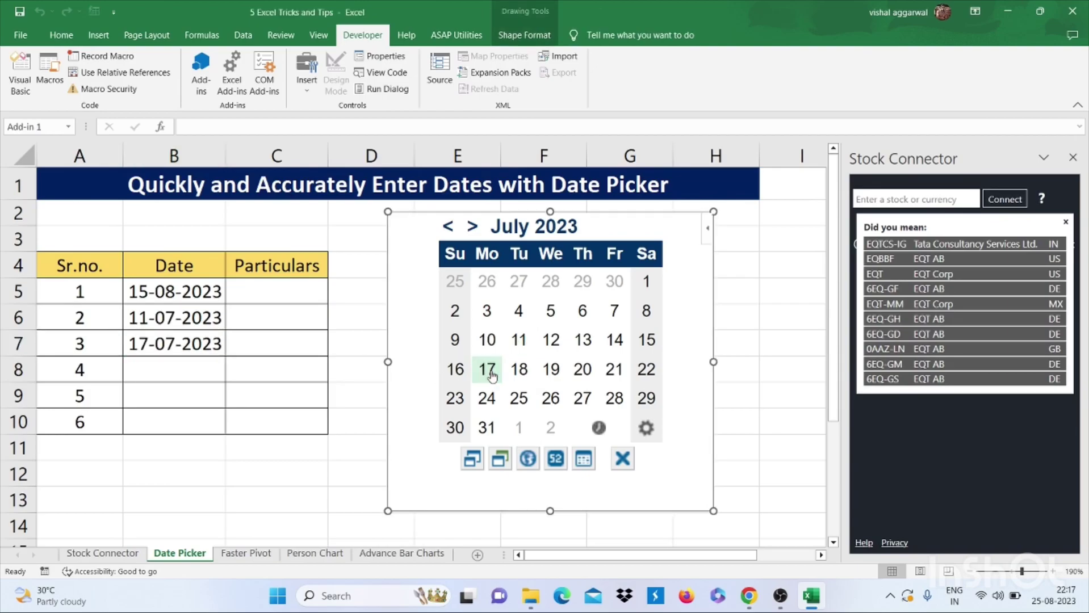
# On the Faster Pivot sheet explore selecting rows of the department pivot table.
pyautogui.click(246, 553)
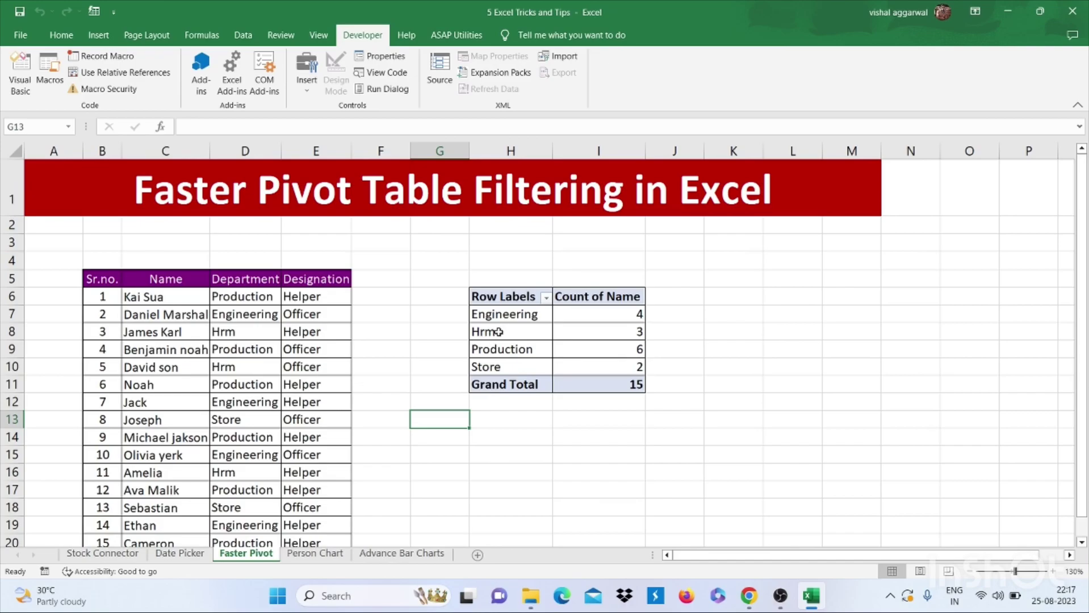
pyautogui.click(500, 332)
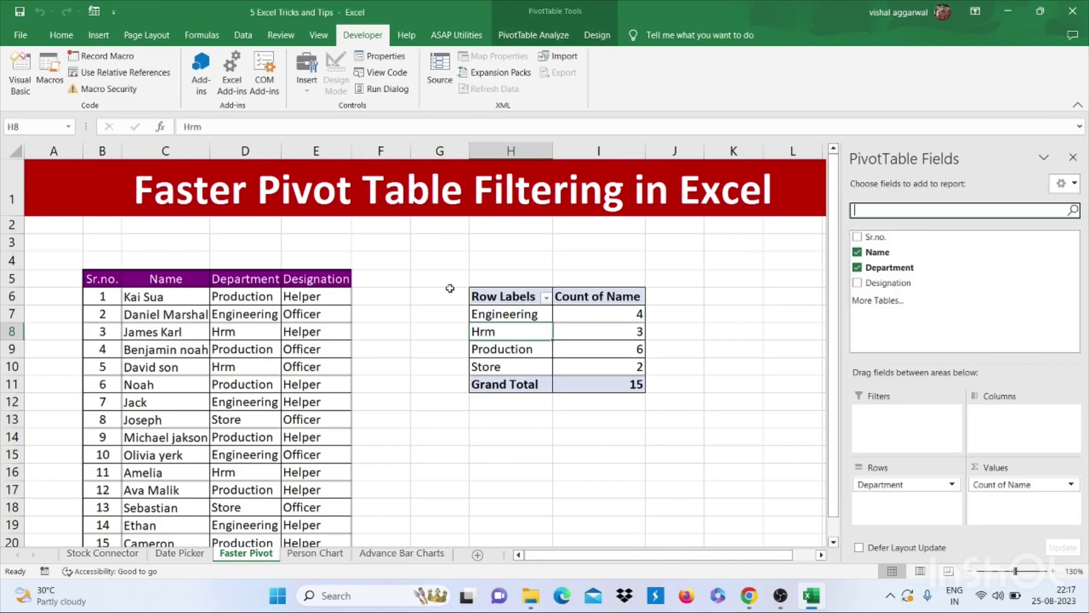
pyautogui.moveTo(452, 279)
pyautogui.mouseDown()
pyautogui.moveTo(642, 360)
pyautogui.moveTo(684, 403)
pyautogui.mouseUp()
pyautogui.click(528, 314)
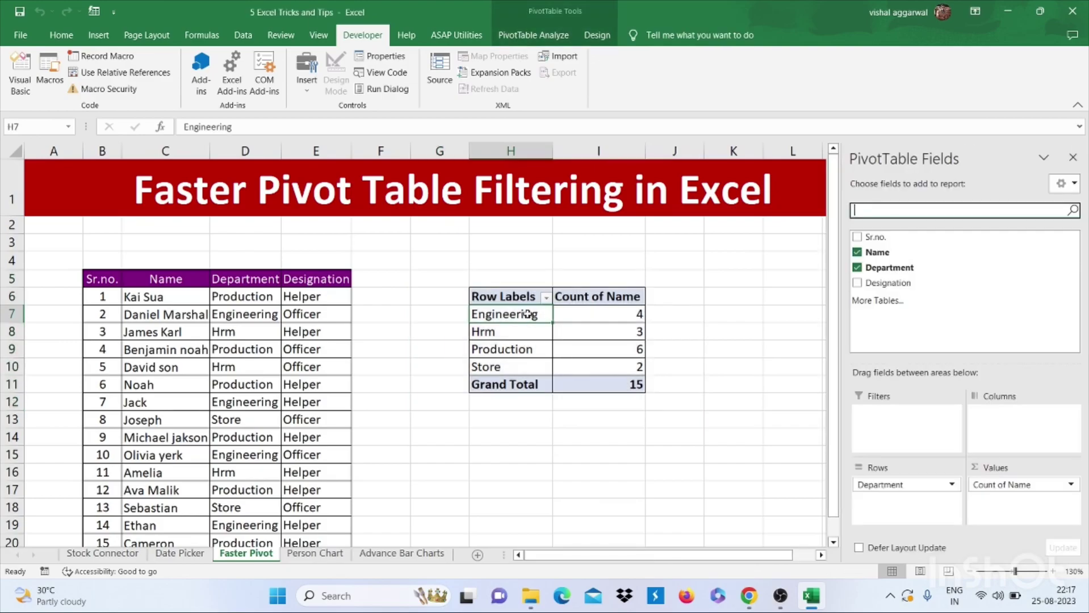
pyautogui.moveTo(596, 321)
pyautogui.mouseDown()
pyautogui.moveTo(588, 370)
pyautogui.moveTo(588, 350)
pyautogui.moveTo(529, 332)
pyautogui.mouseUp()
# Select the Hrm and Production row labels and hide them with Ctrl+-, leaving Engineering and Store totalling 6.
pyautogui.click(515, 332)
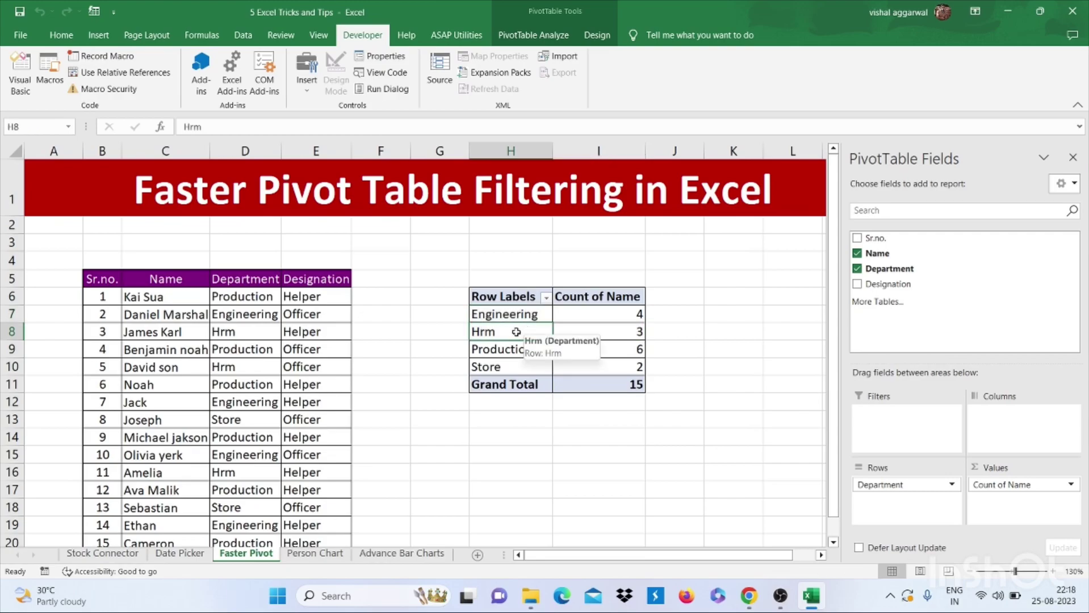
pyautogui.moveTo(515, 332); pyautogui.dragTo(512, 343)
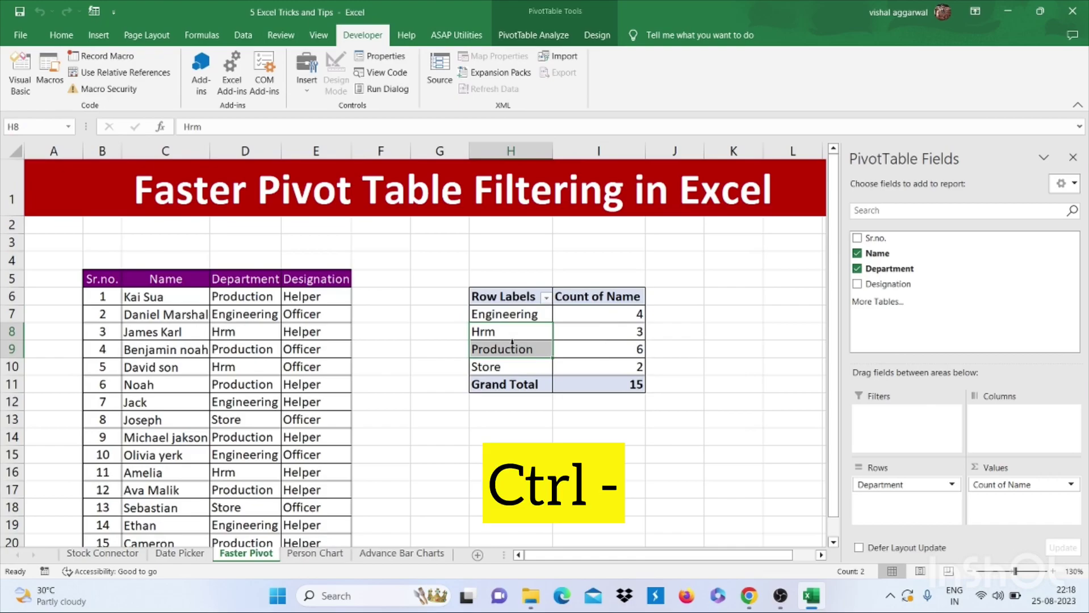
pyautogui.hotkey('ctrl', '-')
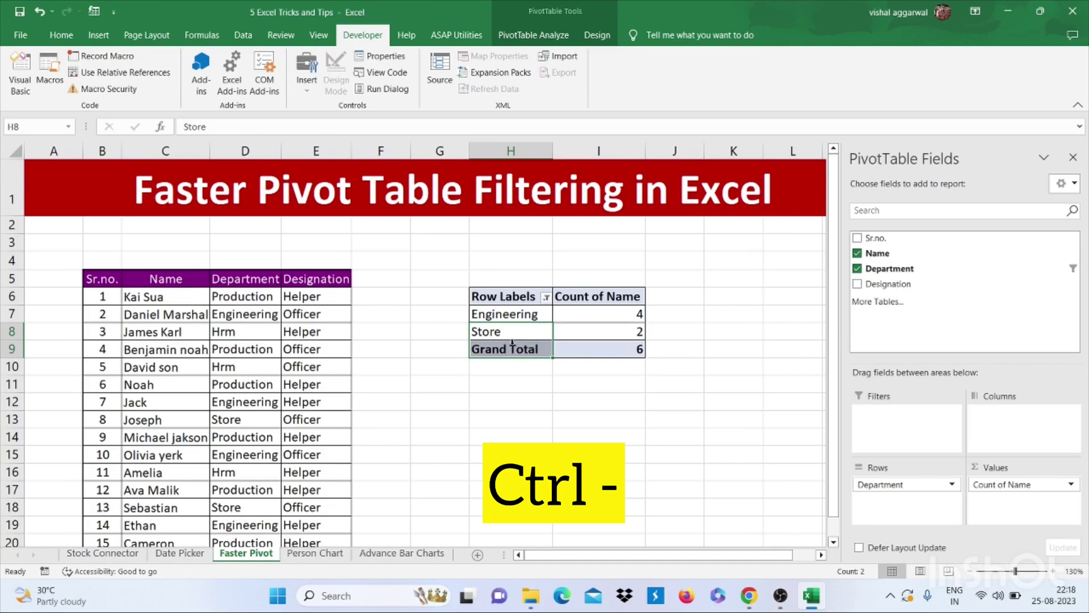
pyautogui.moveTo(550, 326); pyautogui.dragTo(551, 320)
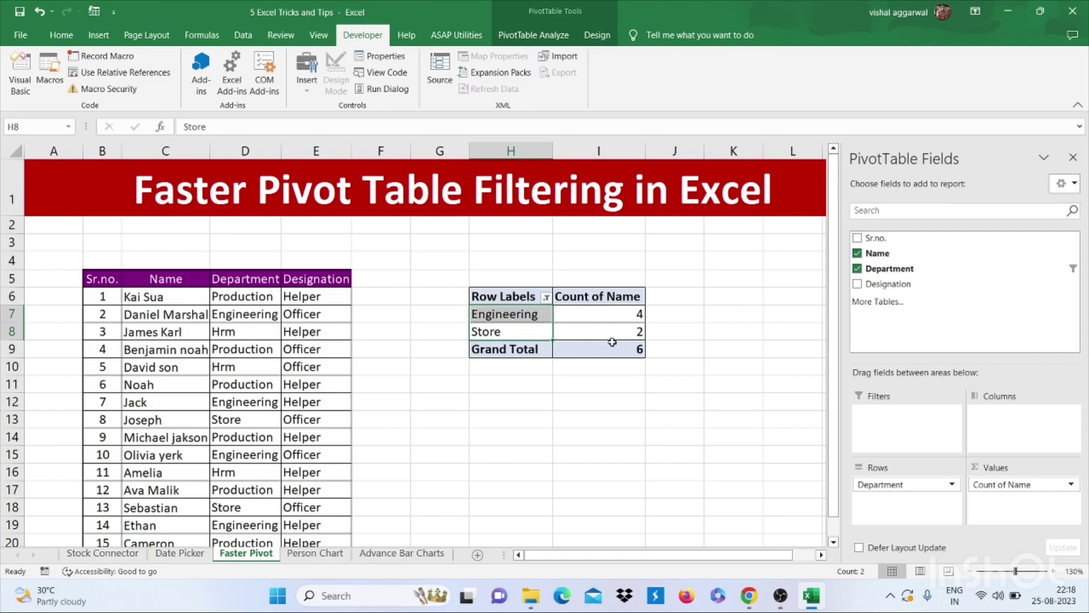
pyautogui.click(420, 430)
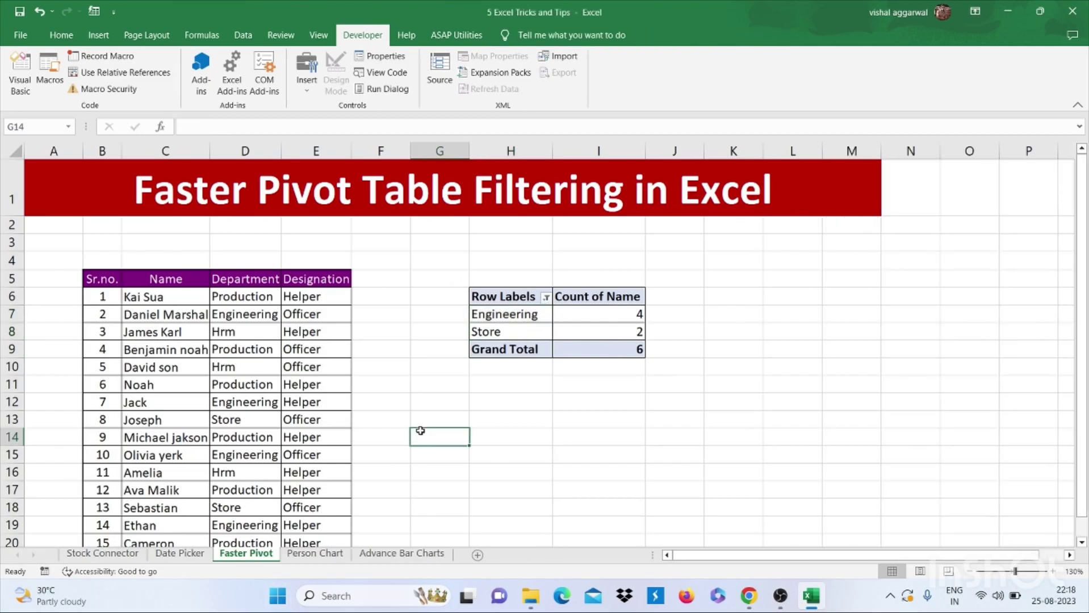
# Switch to the Person Chart sheet and select the Downloads cell B7.
pyautogui.click(313, 554)
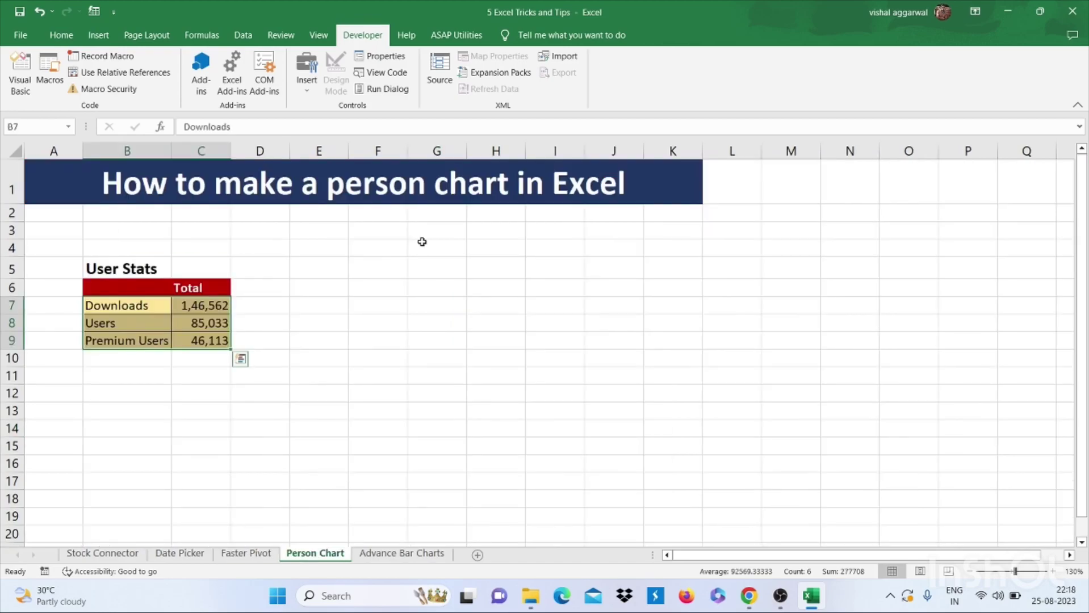
pyautogui.click(268, 289)
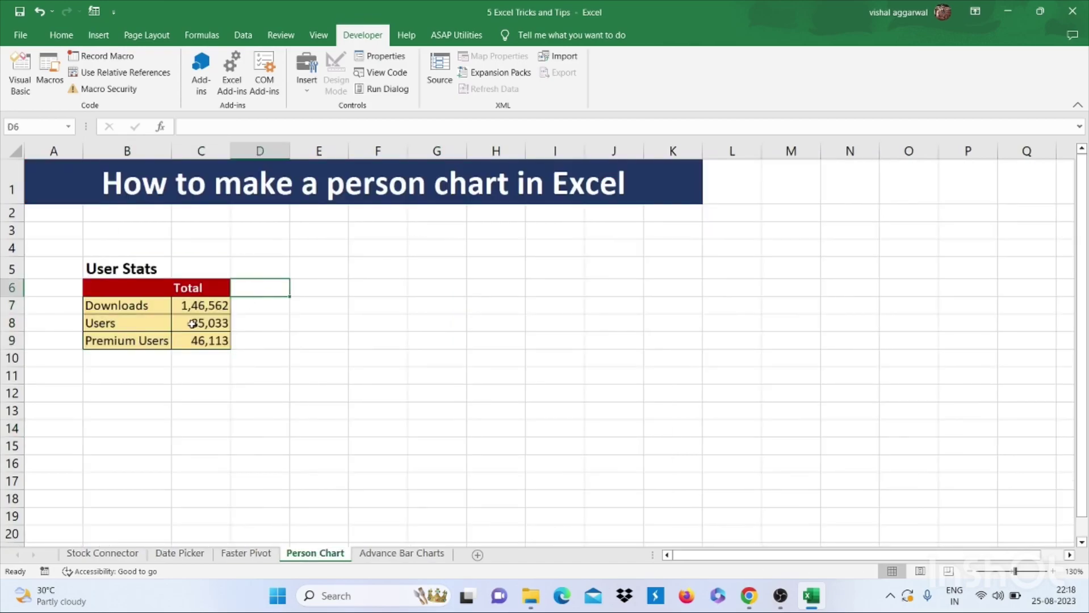
pyautogui.click(157, 308)
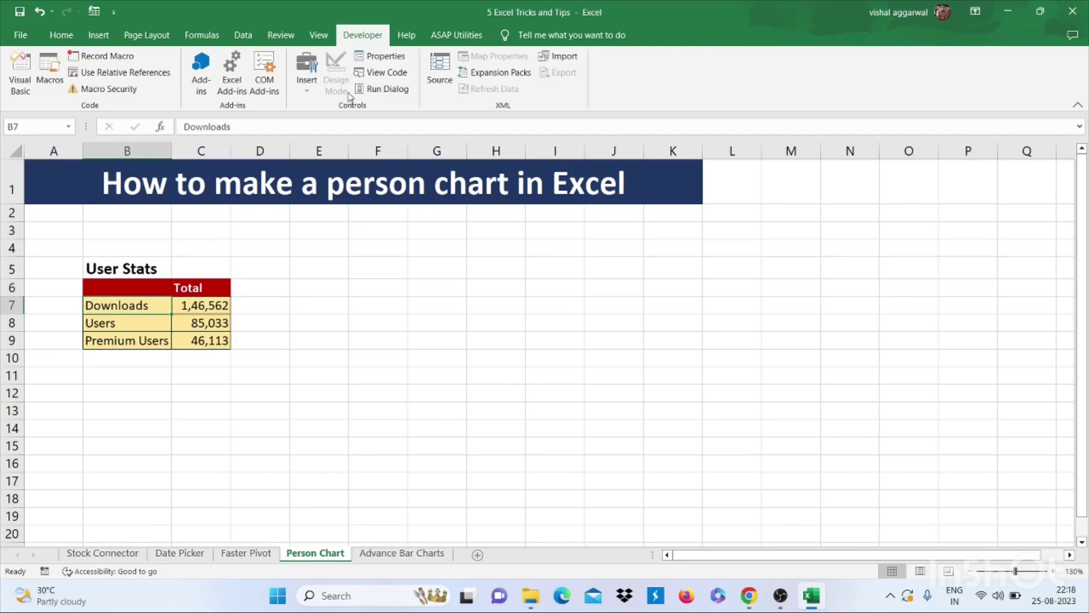
# Search the add-in store for 'people', add People Graph and accept its license.
pyautogui.click(201, 85)
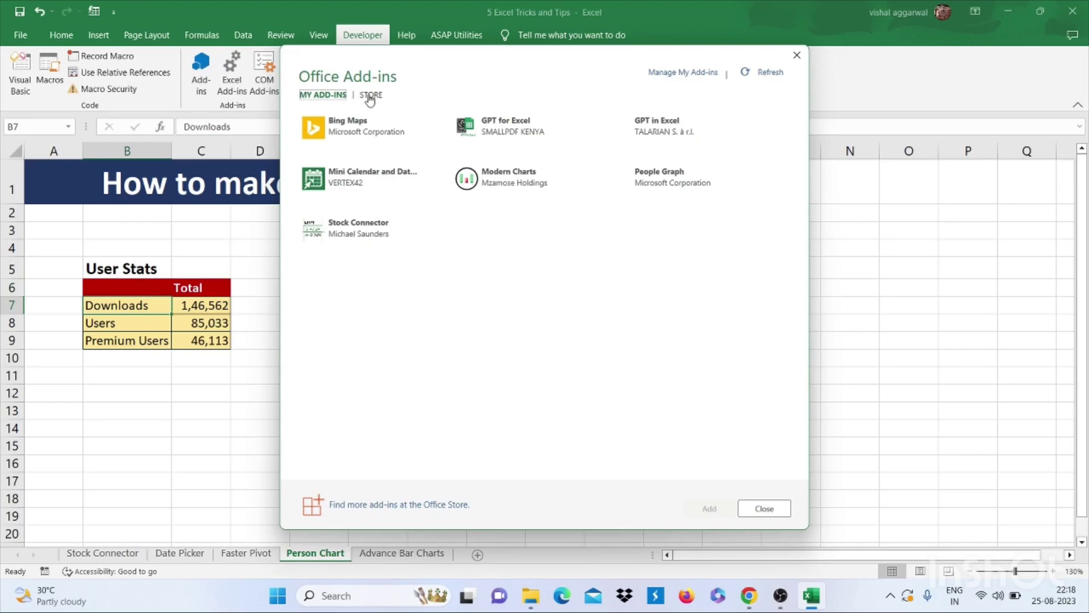
pyautogui.click(371, 94)
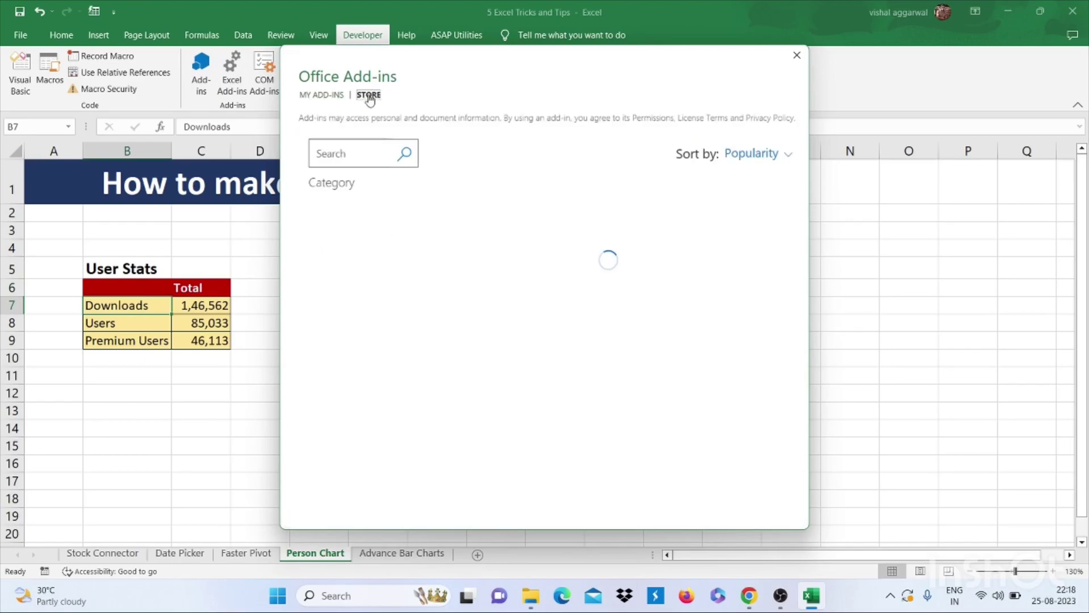
pyautogui.click(344, 151)
pyautogui.write('people')
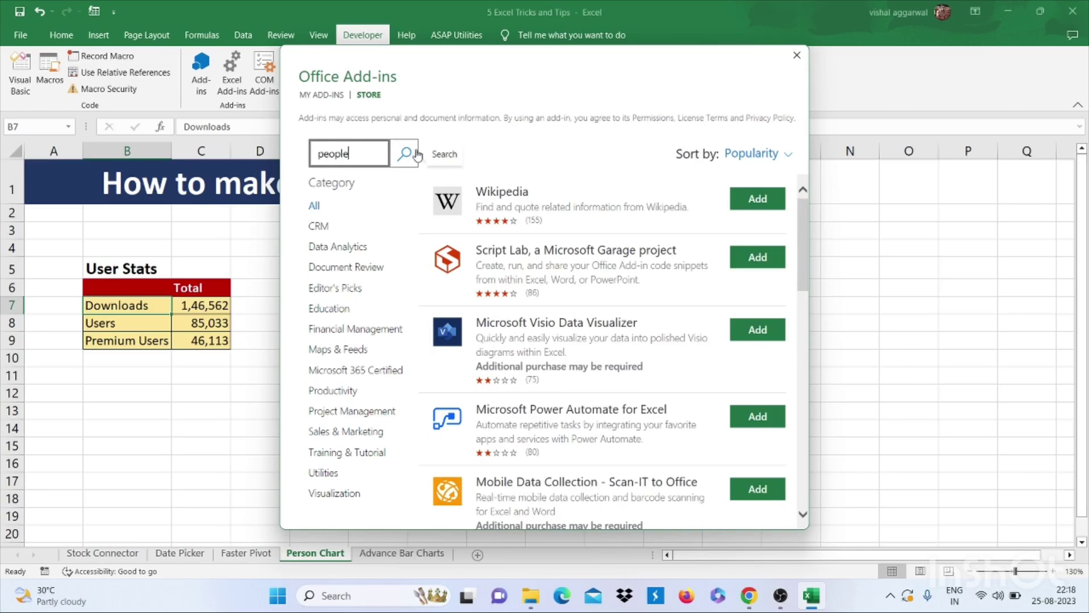
pyautogui.click(416, 154)
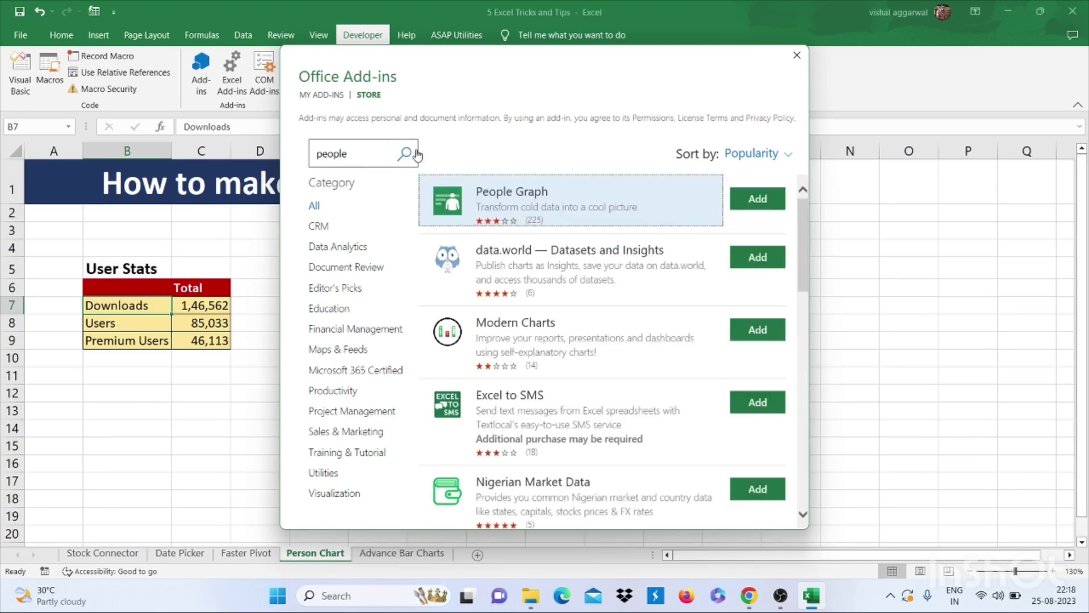
pyautogui.click(752, 202)
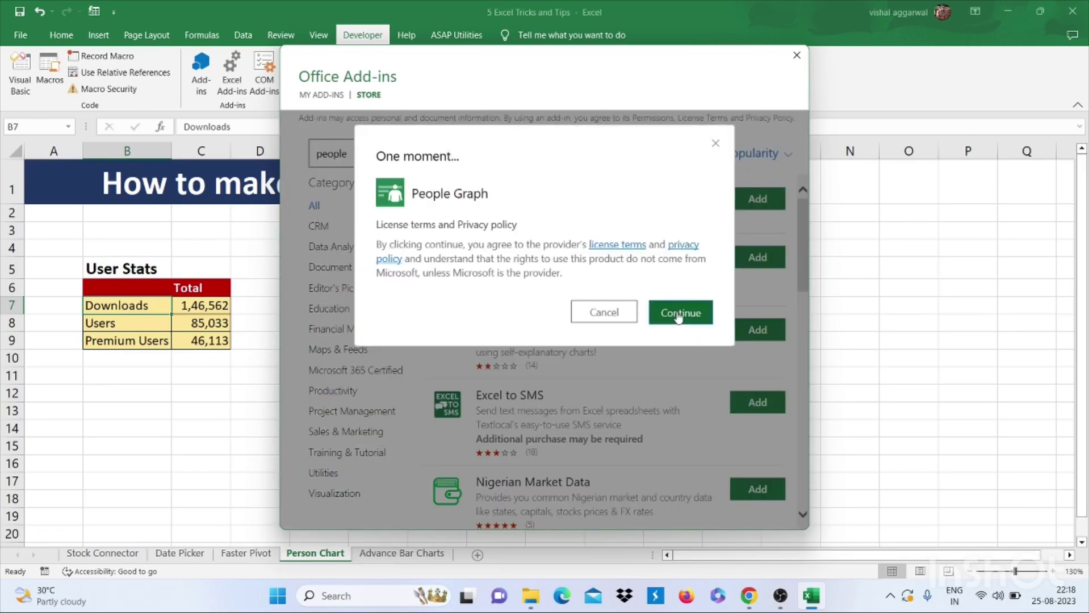
pyautogui.click(680, 313)
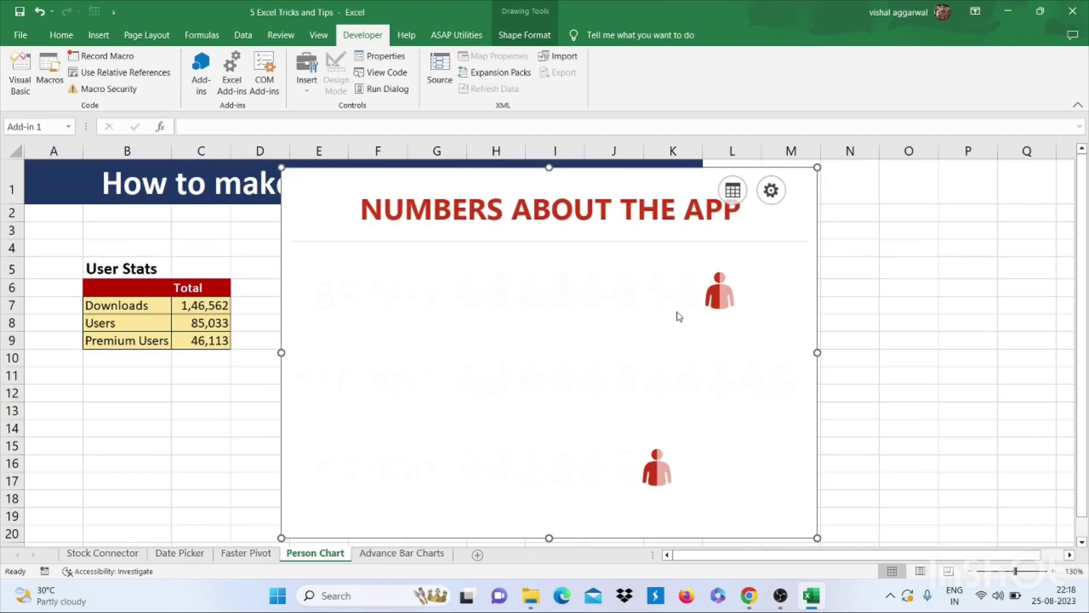
# Point the people chart's data at the User Stats table B6:C9 and create the chart.
pyautogui.click(734, 192)
pyautogui.click(707, 245)
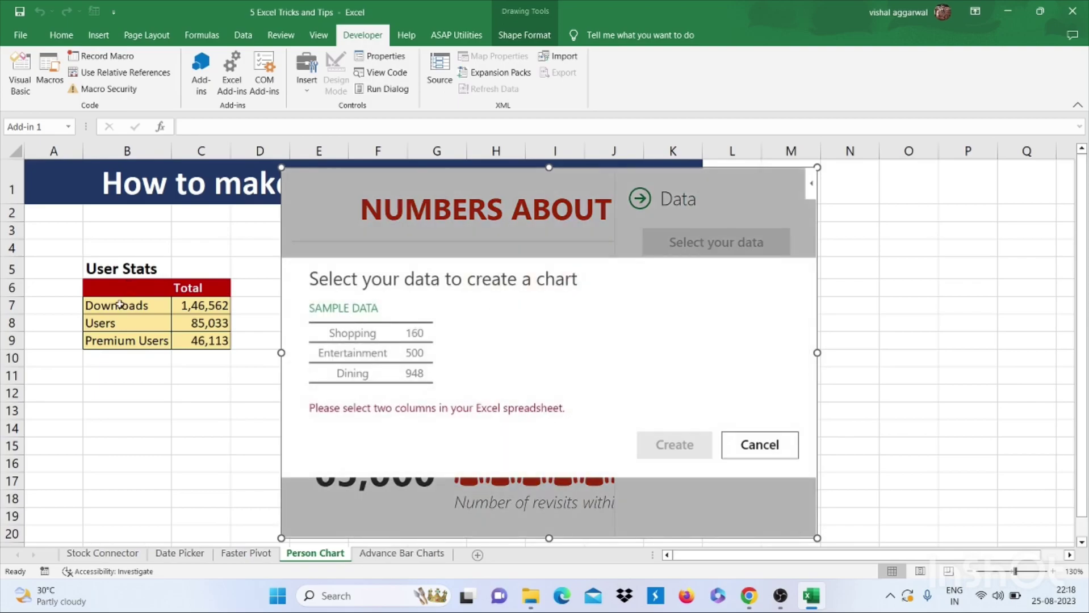
pyautogui.moveTo(127, 292); pyautogui.dragTo(213, 343)
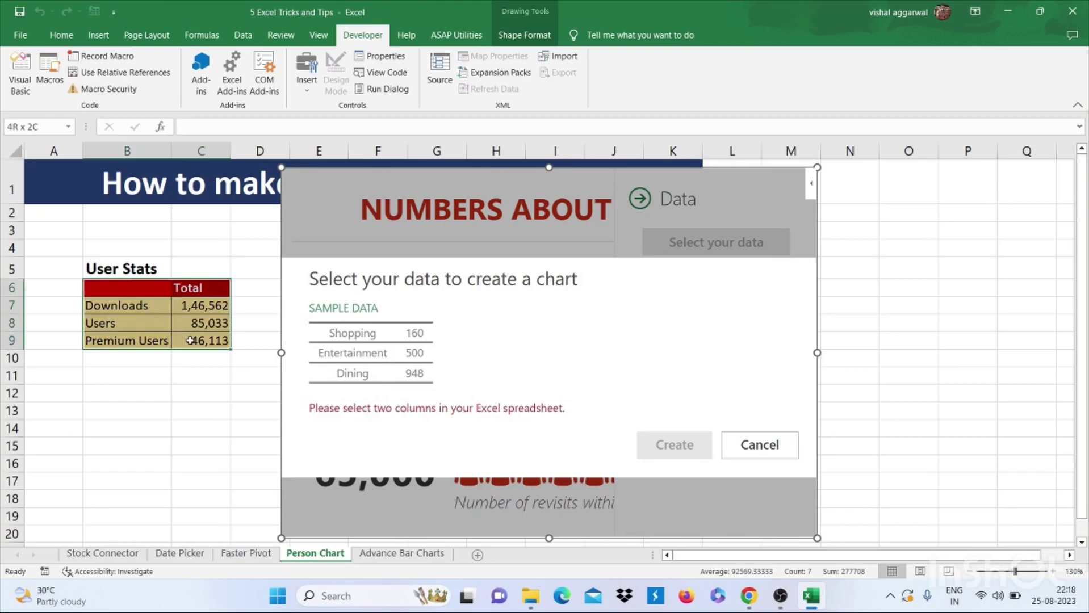
pyautogui.click(674, 445)
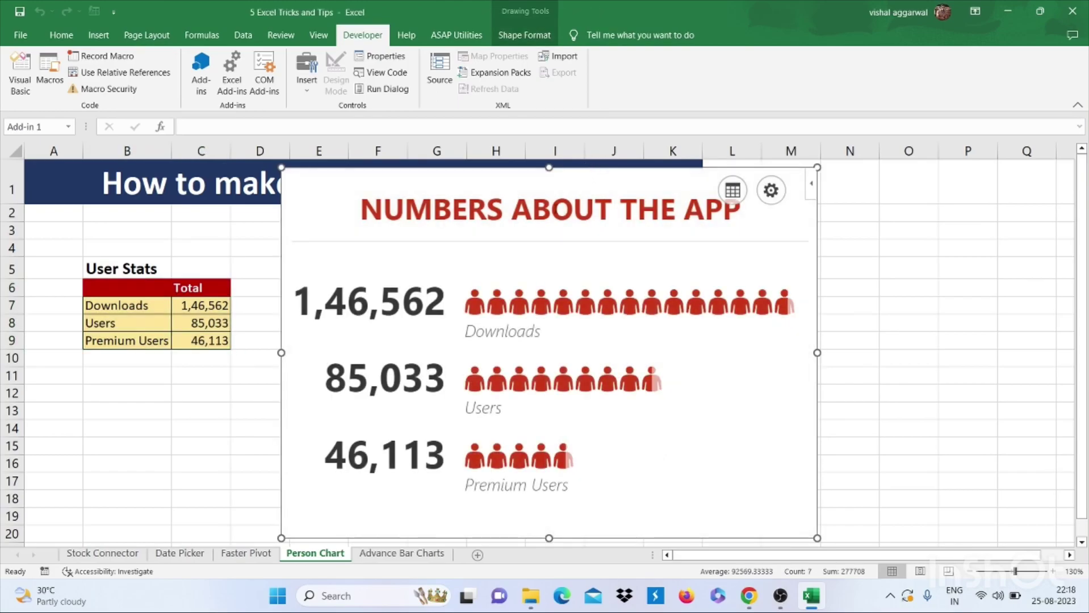
# Retitle the people chart 'Year 2023', resize it from its corner and go to the Advance Bar Charts sheet.
pyautogui.click(733, 190)
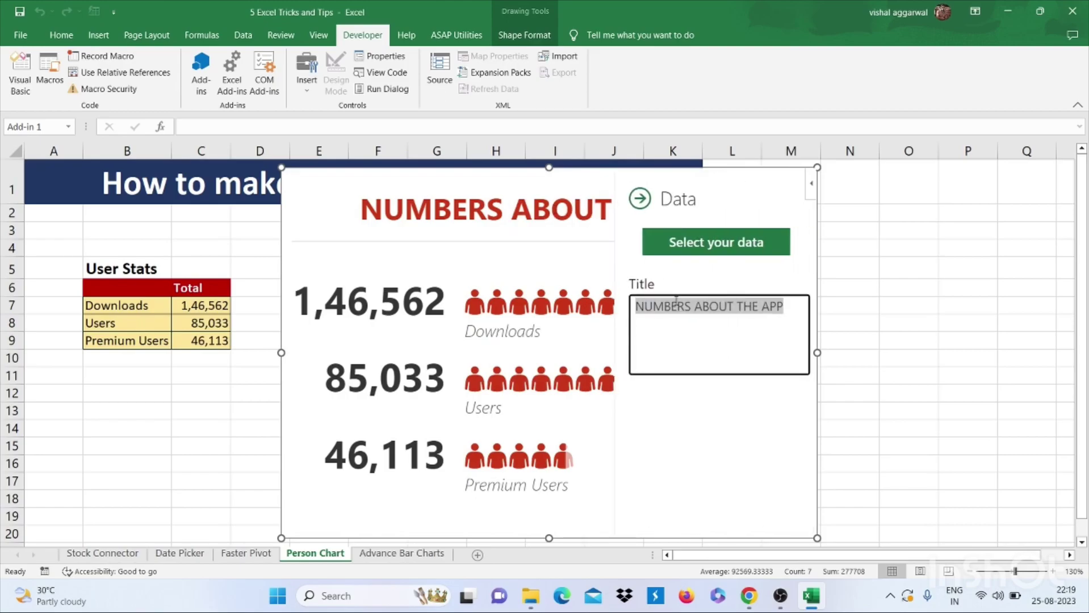
pyautogui.write('Year ')
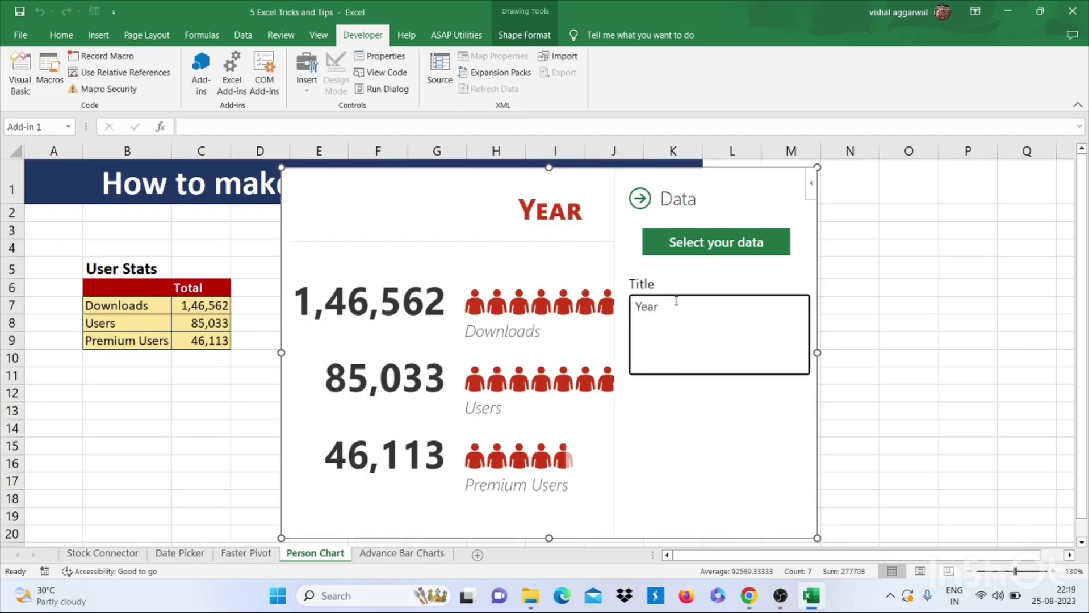
pyautogui.write('2023')
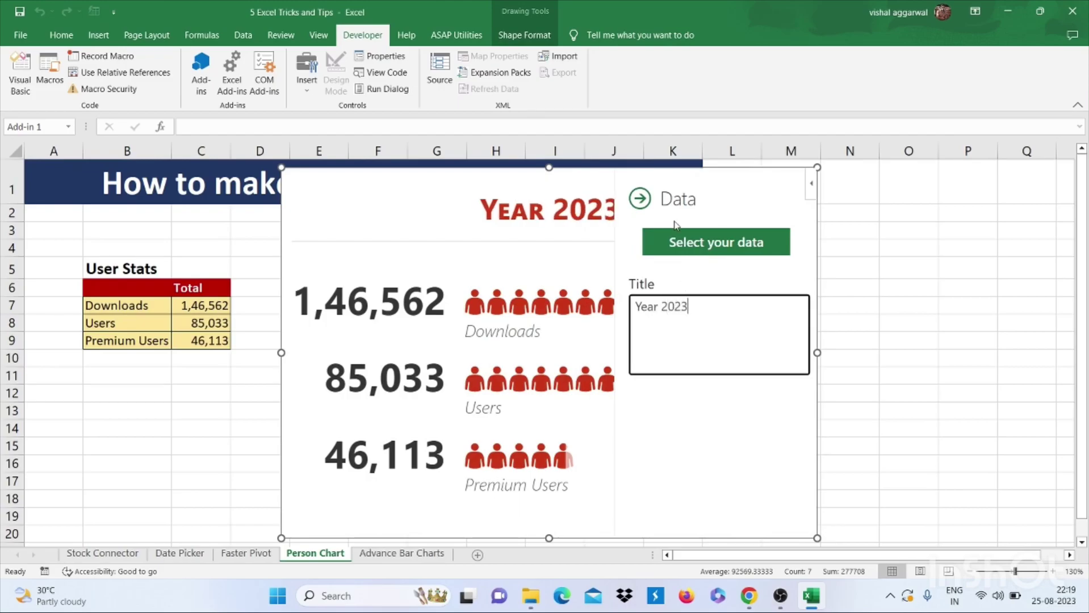
pyautogui.click(640, 198)
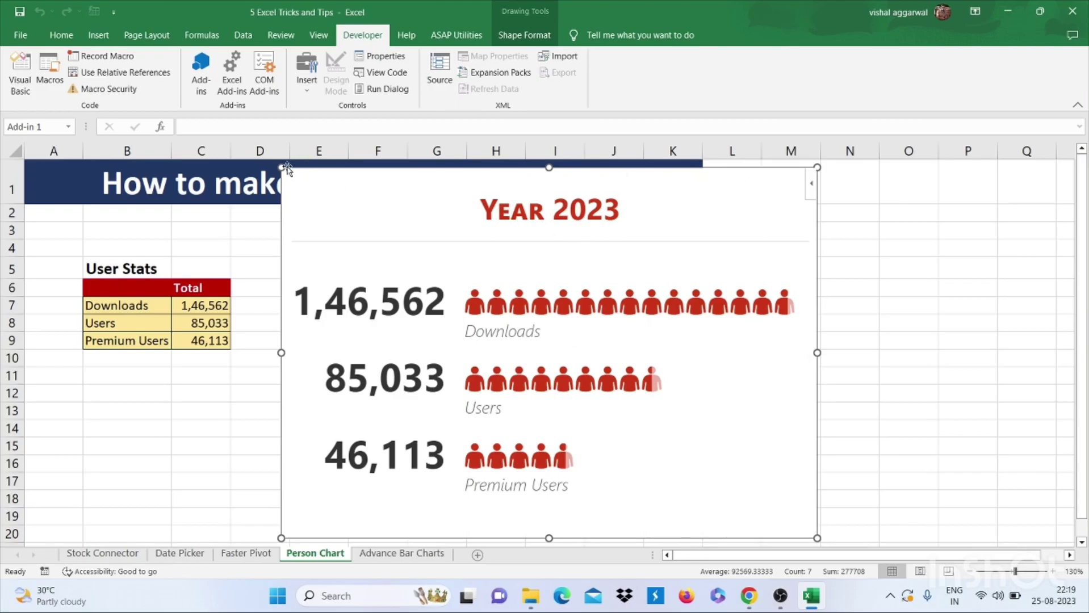
pyautogui.moveTo(280, 168)
pyautogui.mouseDown()
pyautogui.moveTo(394, 234)
pyautogui.moveTo(302, 193)
pyautogui.mouseUp()
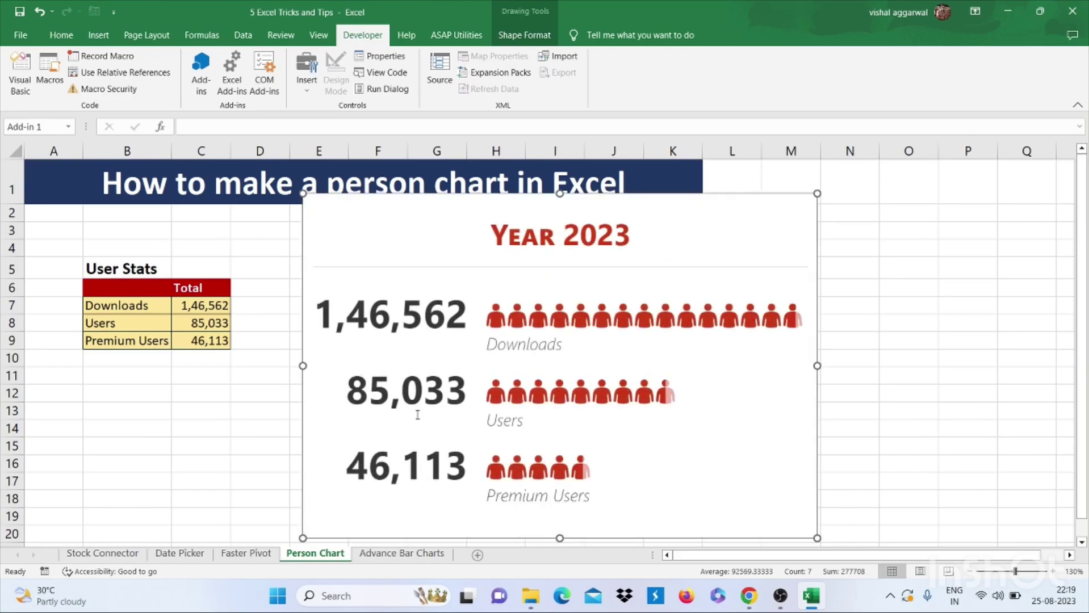
pyautogui.click(373, 556)
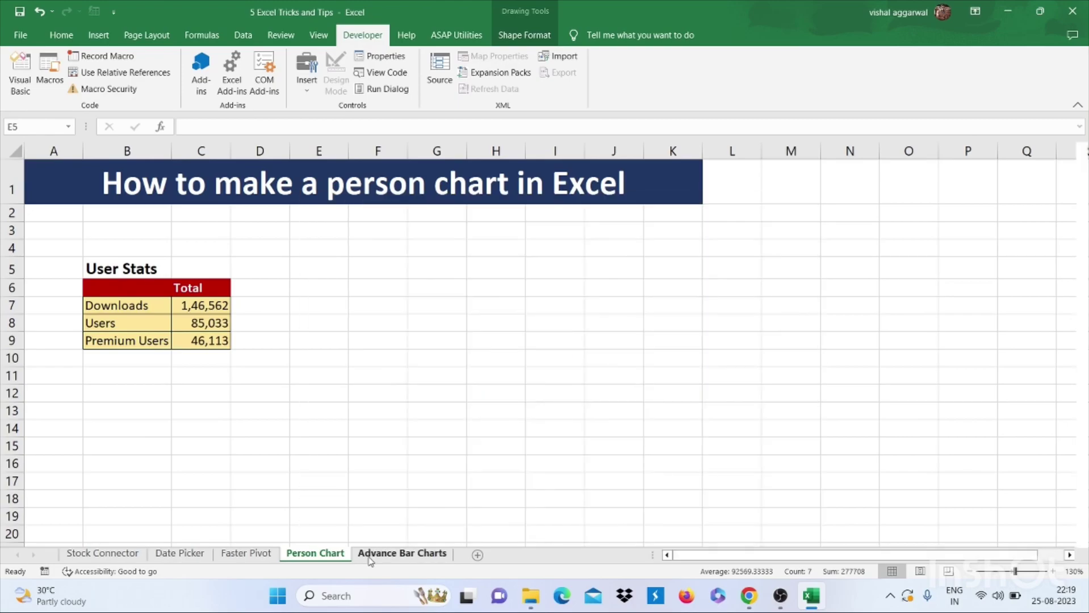
# Navigate the SALES column, jumping between its header, first value and last row.
pyautogui.click(415, 456)
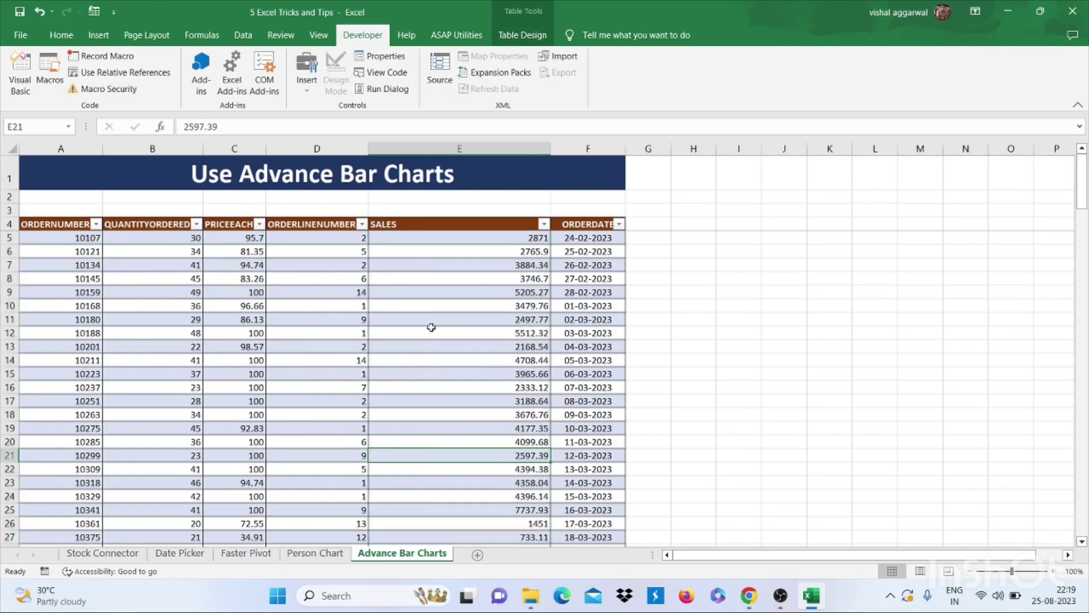
pyautogui.click(457, 244)
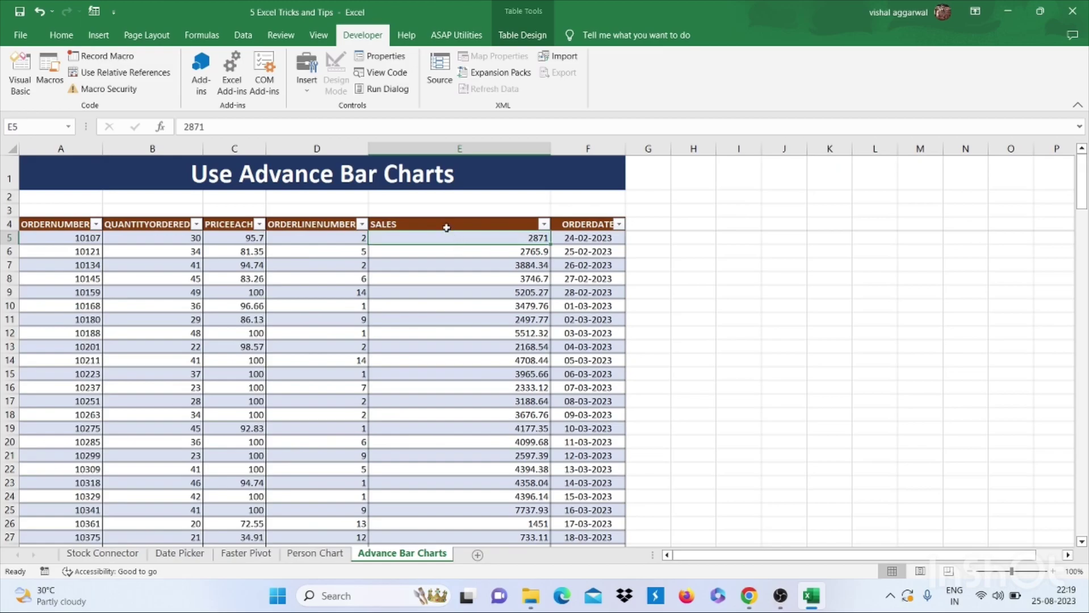
pyautogui.click(444, 227)
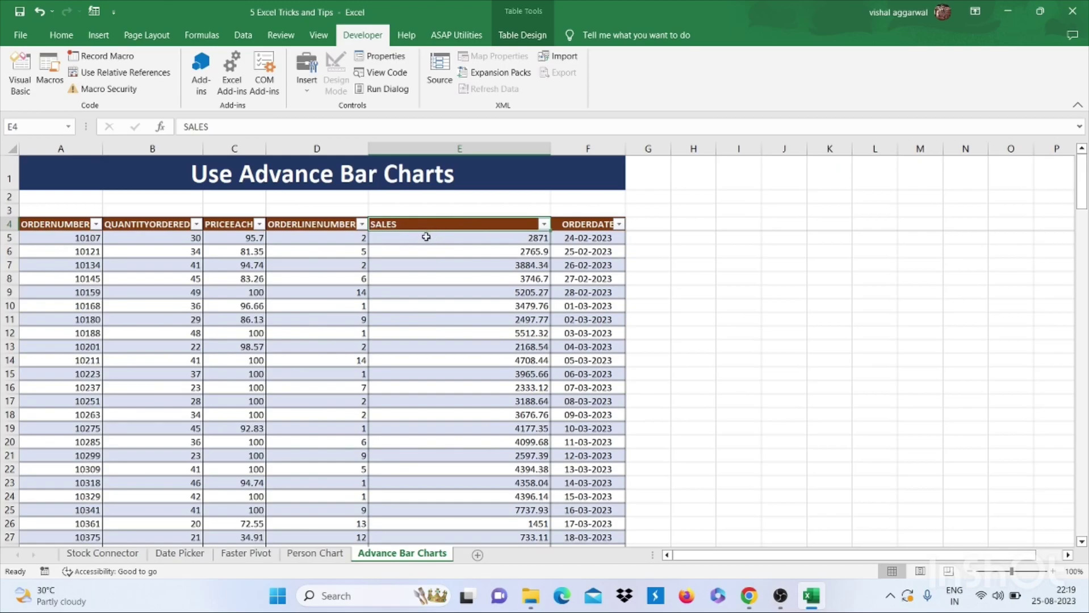
pyautogui.click(425, 238)
pyautogui.hotkey('shift', 'Down')
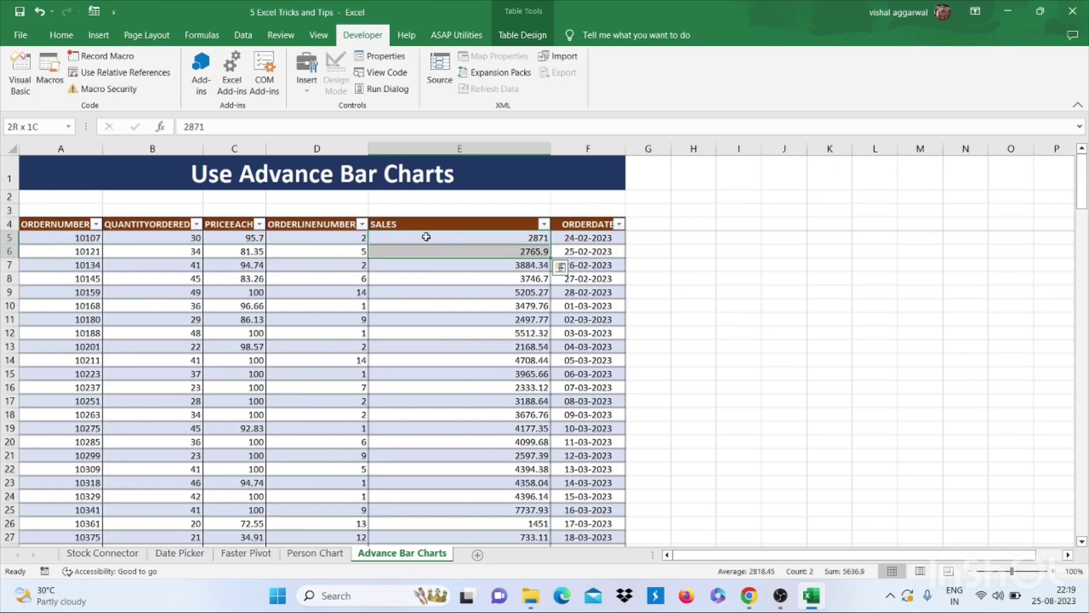
pyautogui.hotkey('ctrl', 'Down')
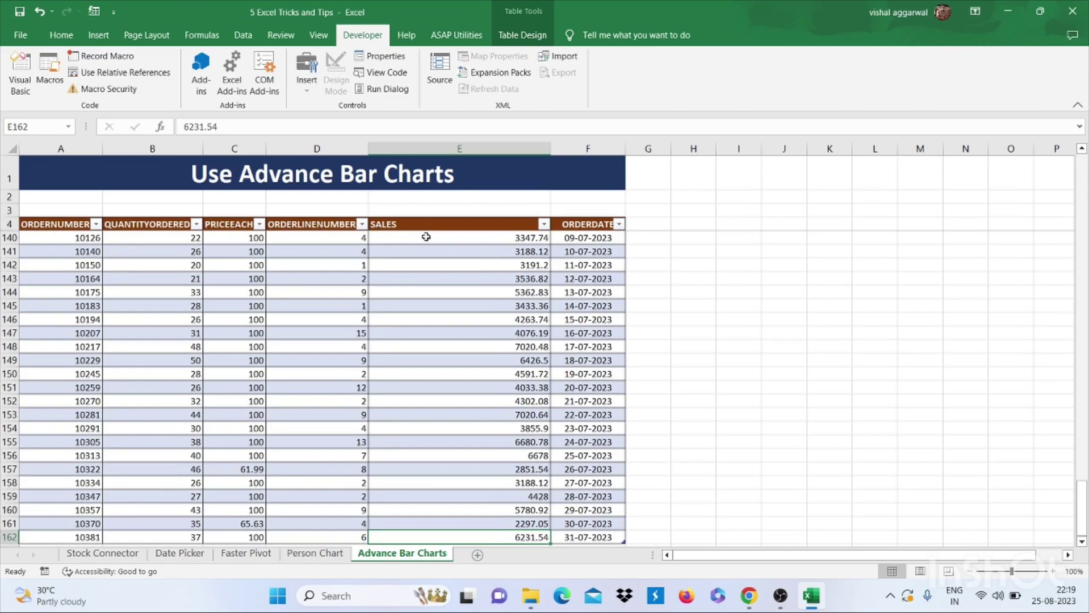
pyautogui.hotkey('ctrl', 'Up')
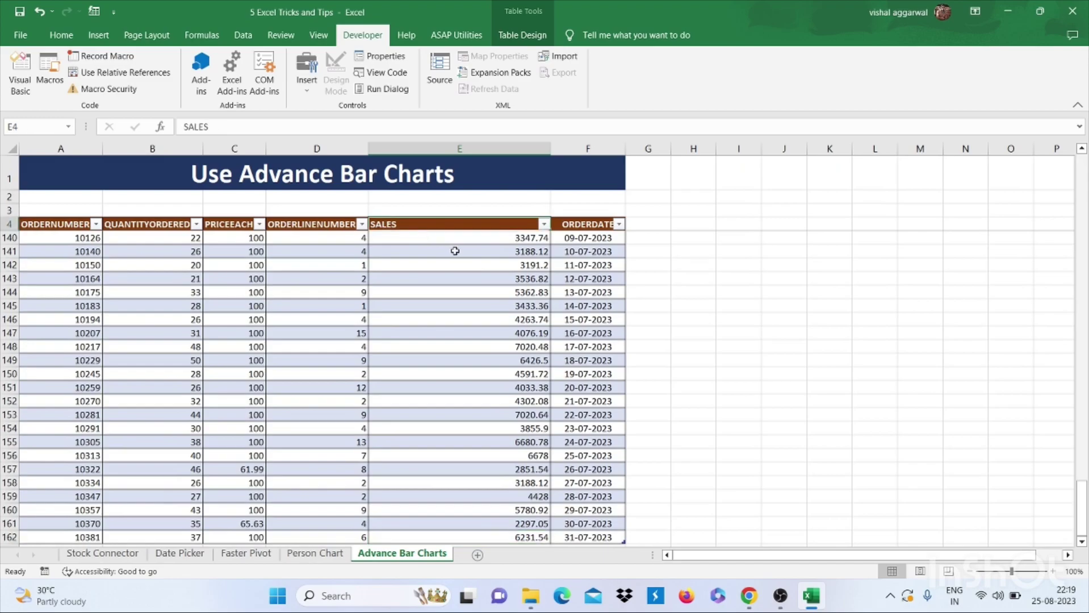
# From E5 select every SALES value down to E162 with Ctrl+Shift+Down.
pyautogui.click(455, 251)
pyautogui.scroll(9, 598, 298)
pyautogui.scroll(15, 598, 297)
pyautogui.scroll(13, 598, 298)
pyautogui.scroll(8, 553, 273)
pyautogui.click(461, 237)
pyautogui.hotkey('ctrl', 'shift', 'Down')
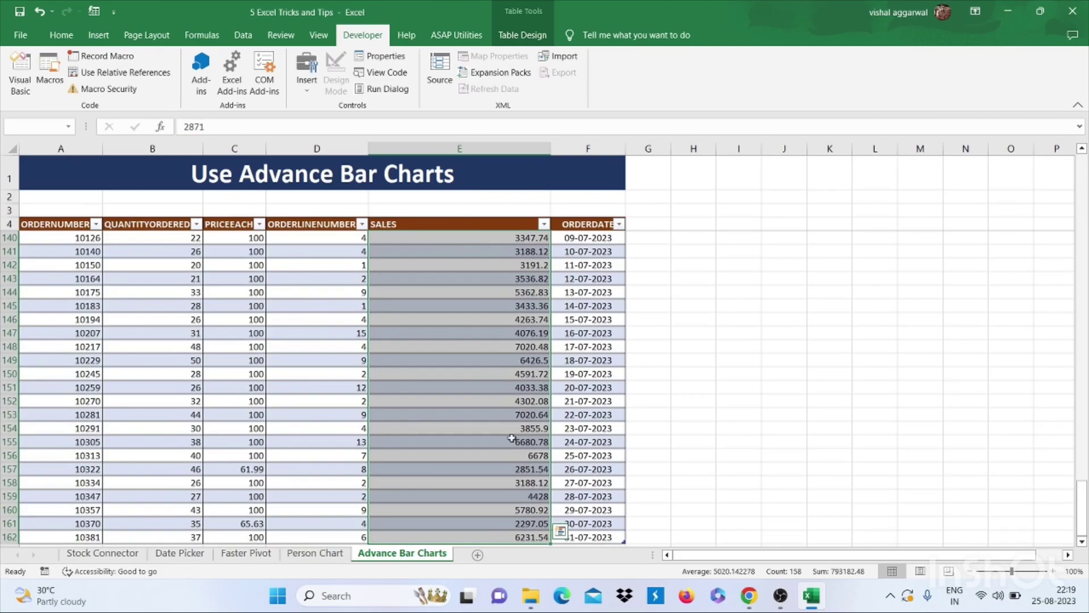
# Add blue Data Bars to the whole SALES column via Quick Analysis formatting.
pyautogui.click(560, 531)
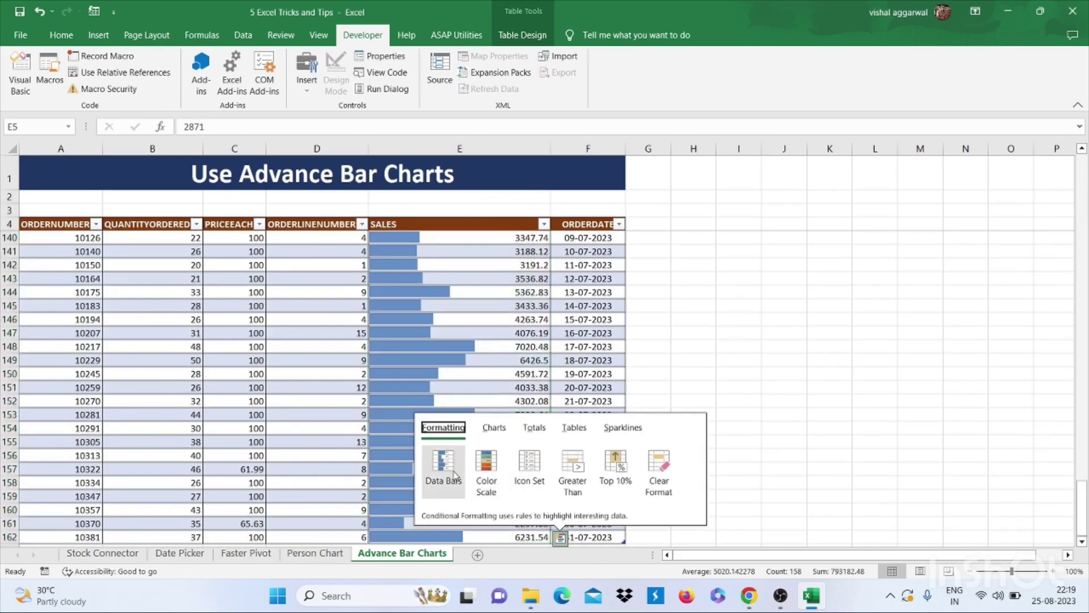
pyautogui.click(443, 469)
pyautogui.scroll(9, 482, 379)
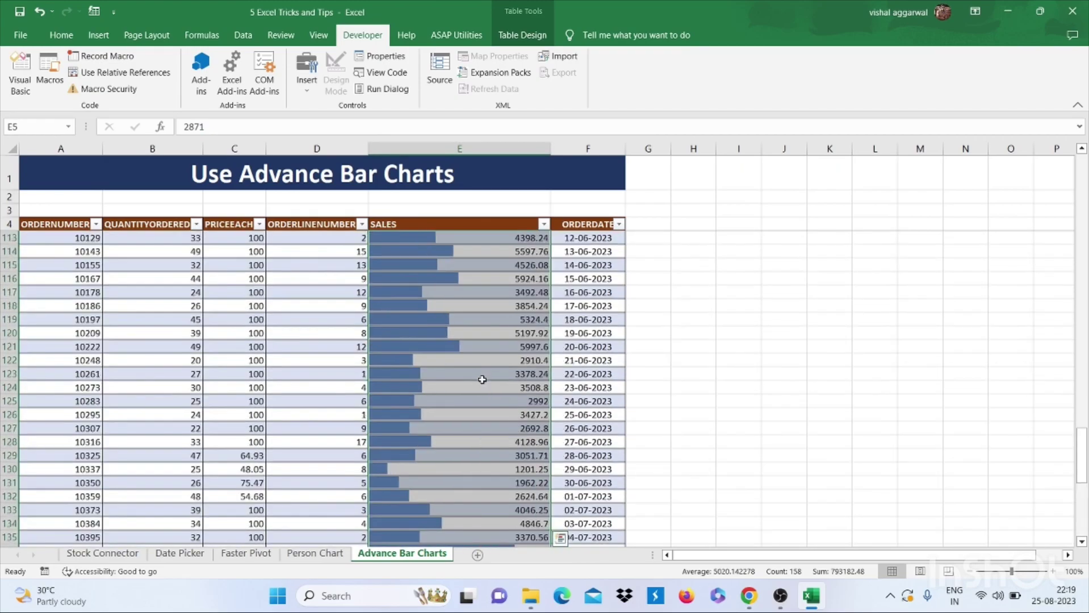
pyautogui.scroll(14, 482, 379)
pyautogui.scroll(11, 482, 379)
pyautogui.scroll(11, 482, 379)
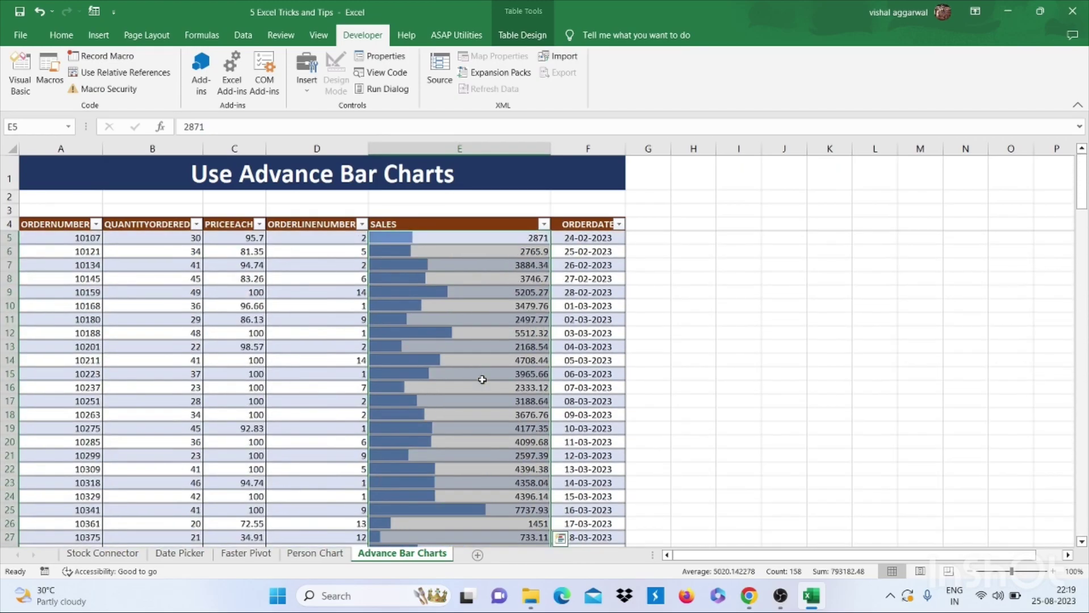
pyautogui.click(499, 268)
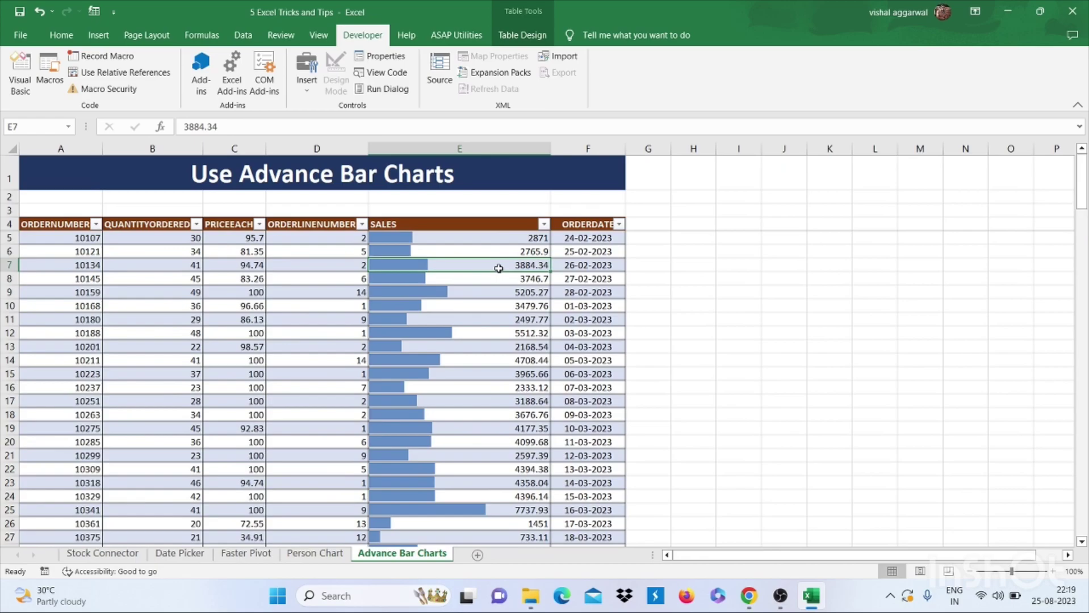